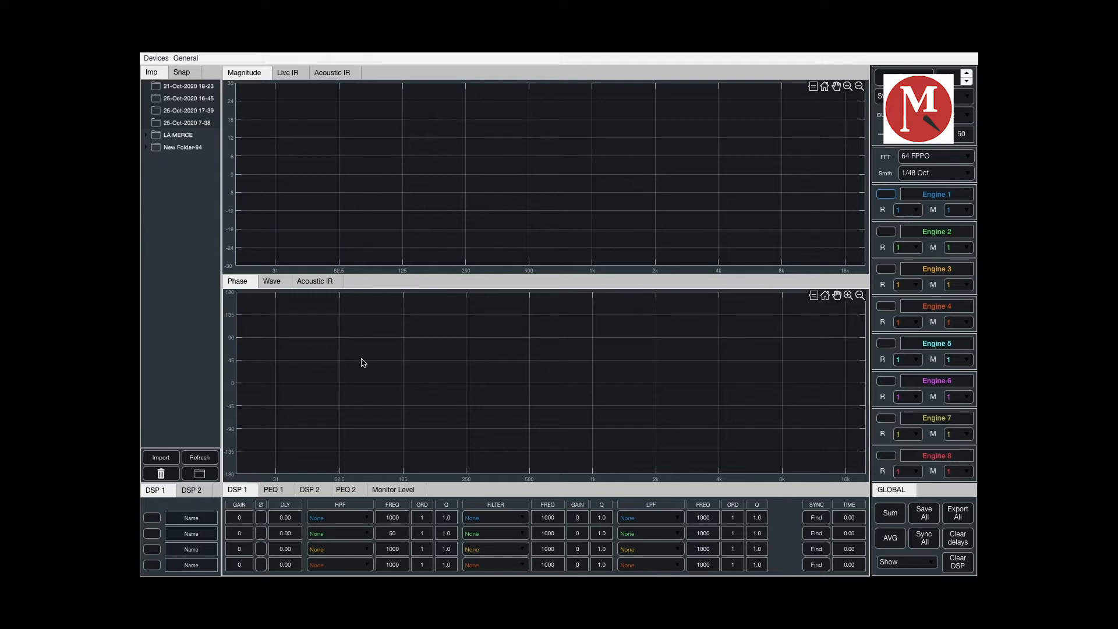
- View the Wave, Acoustic IR and Phase graphs in the lower plot, and the Live IR and Magnitude graphs in the upper plot
click(272, 281)
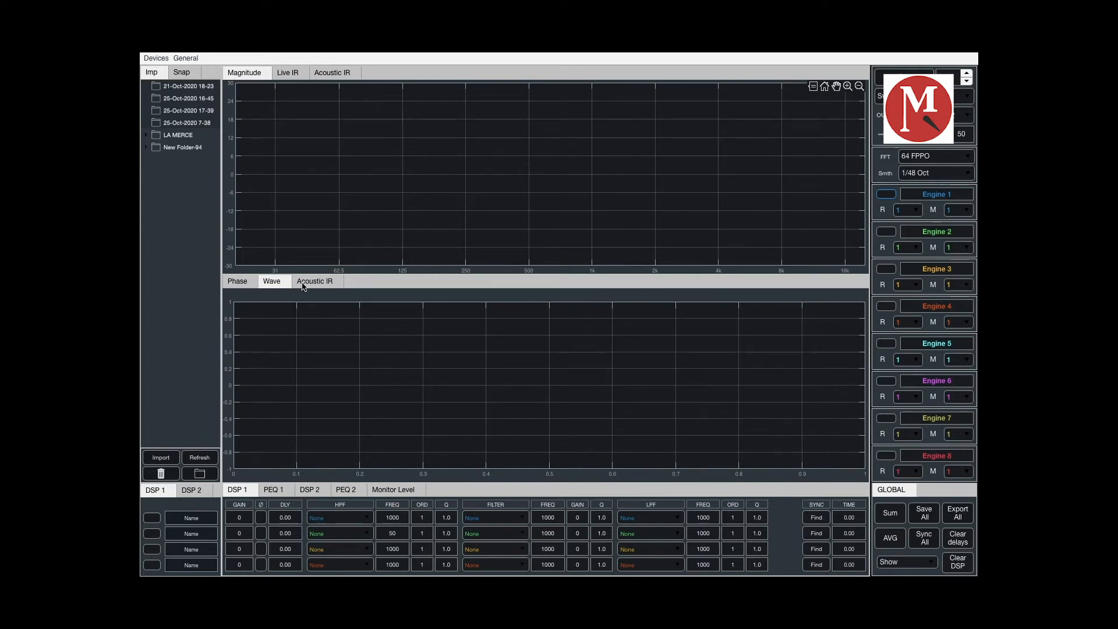
click(322, 285)
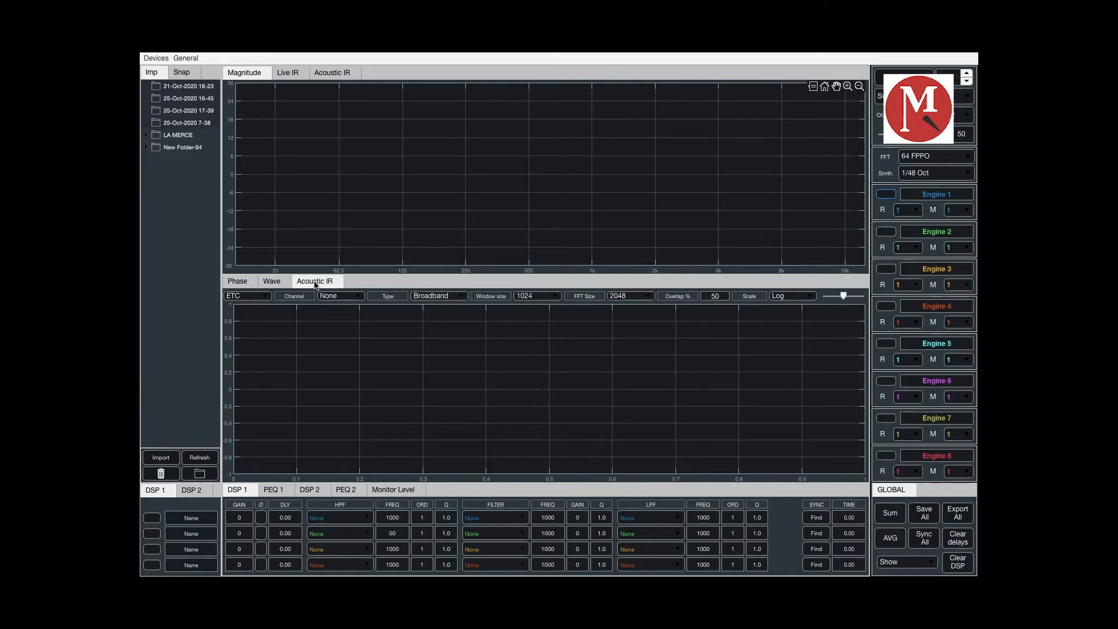
click(236, 284)
click(289, 76)
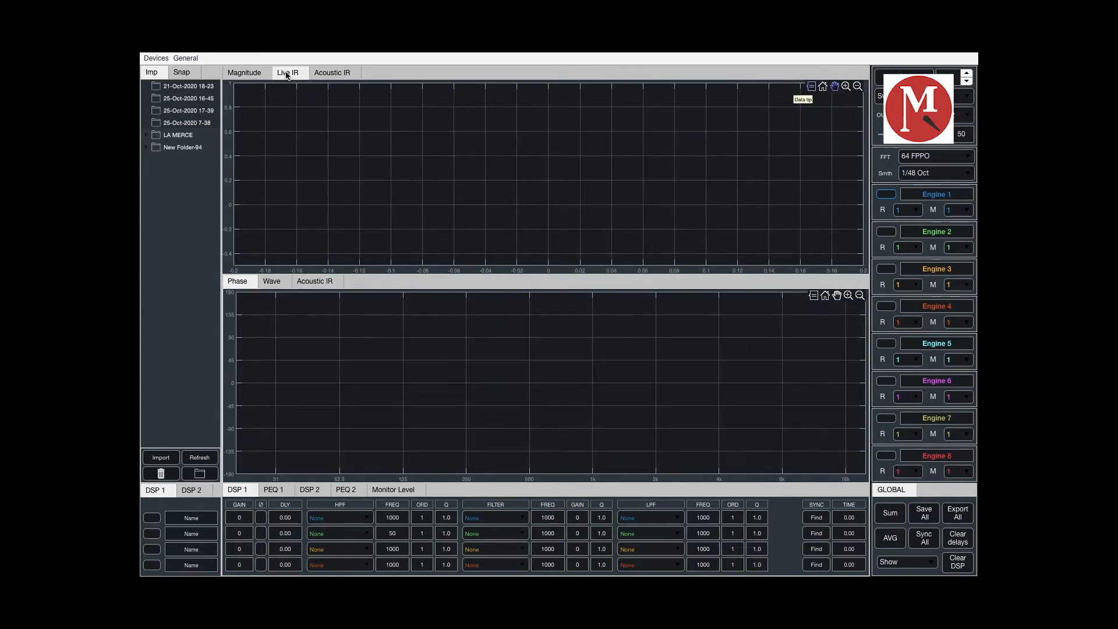
click(244, 73)
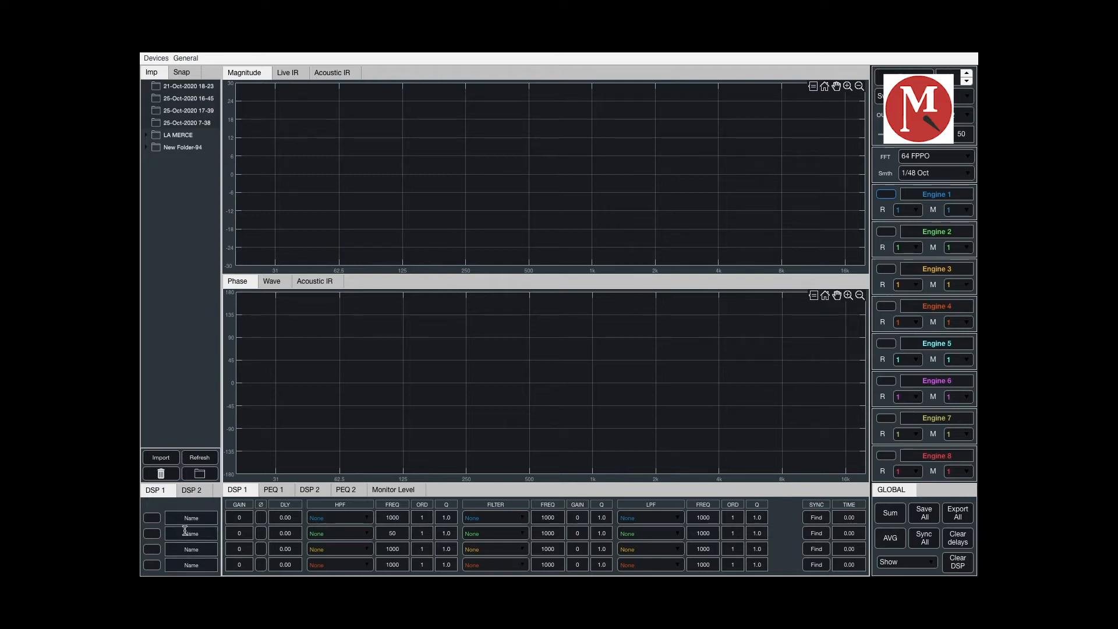
- View the DSP 2, PEQ 1 and Monitor Level pages and return to the DSP 1 settings
click(192, 491)
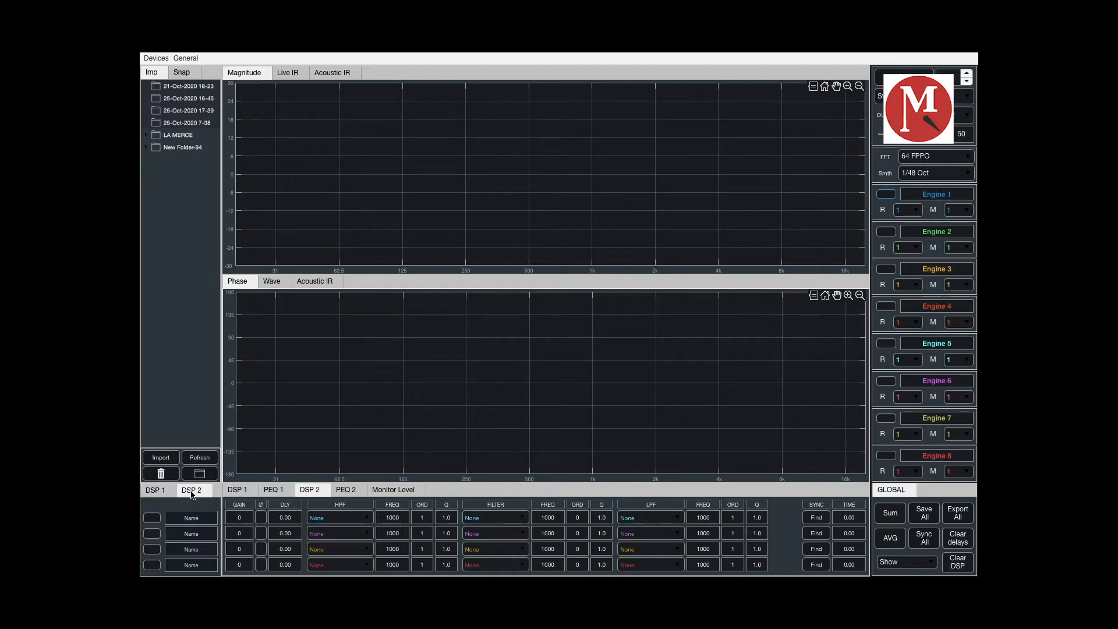
click(156, 490)
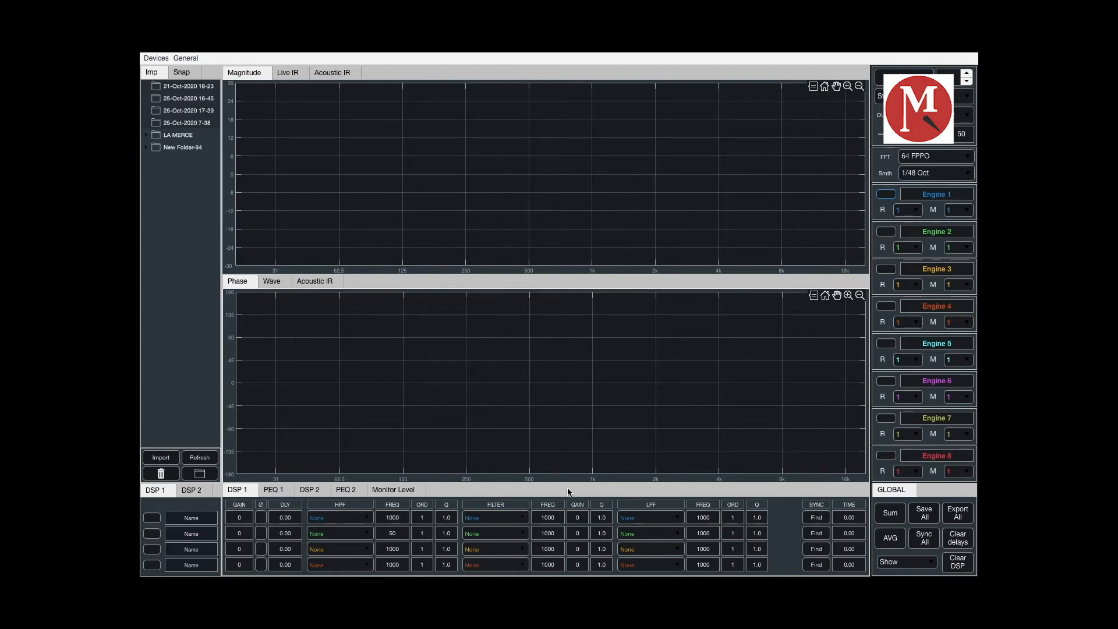
click(271, 490)
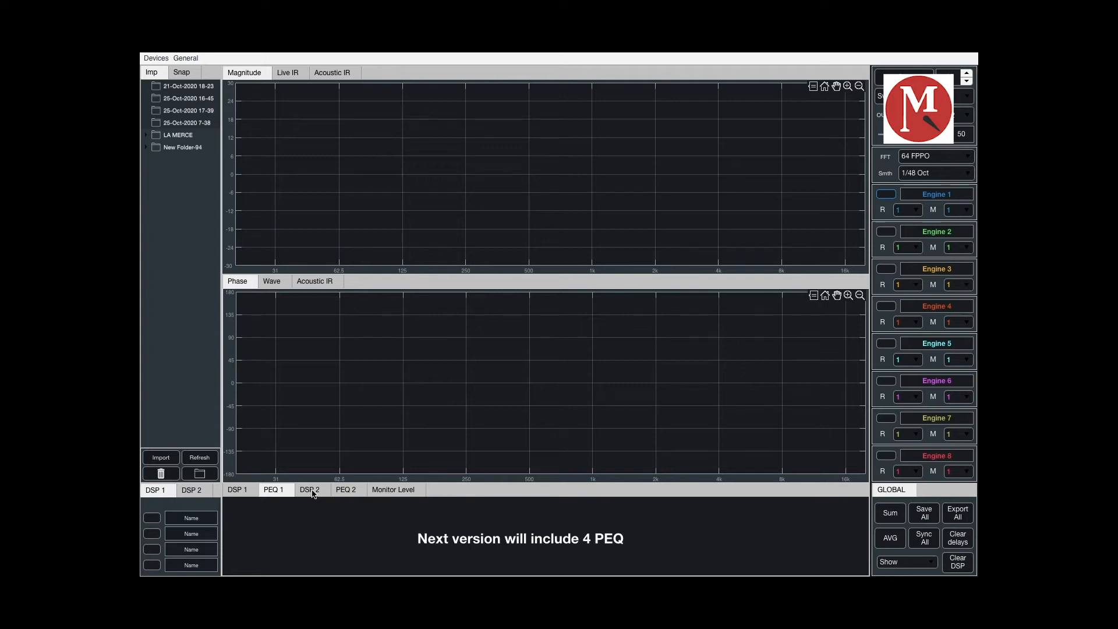
click(396, 491)
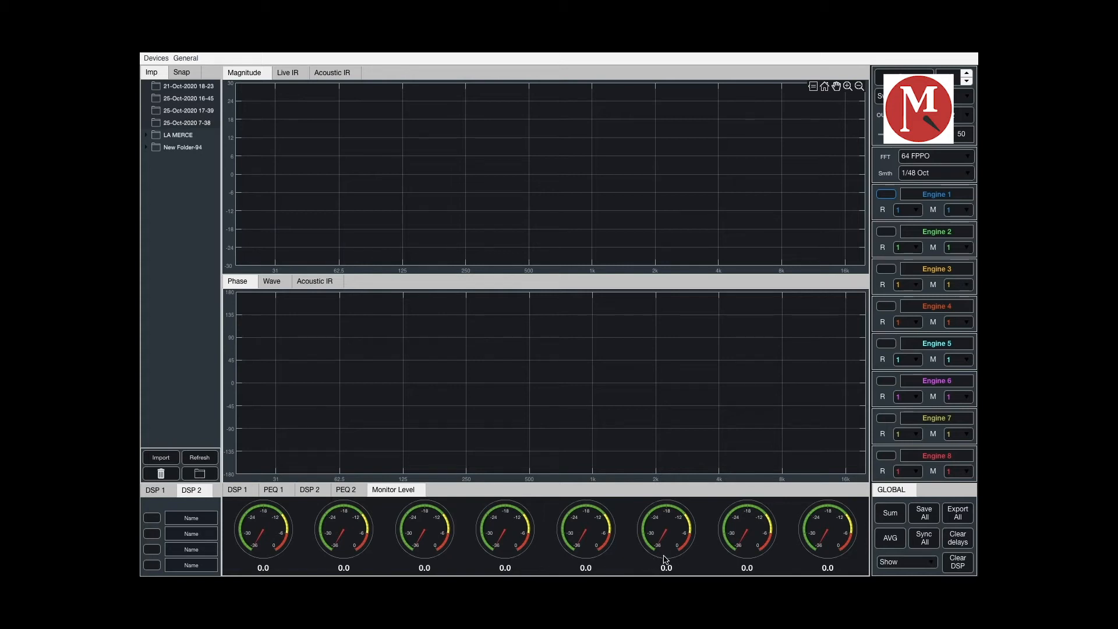
click(239, 491)
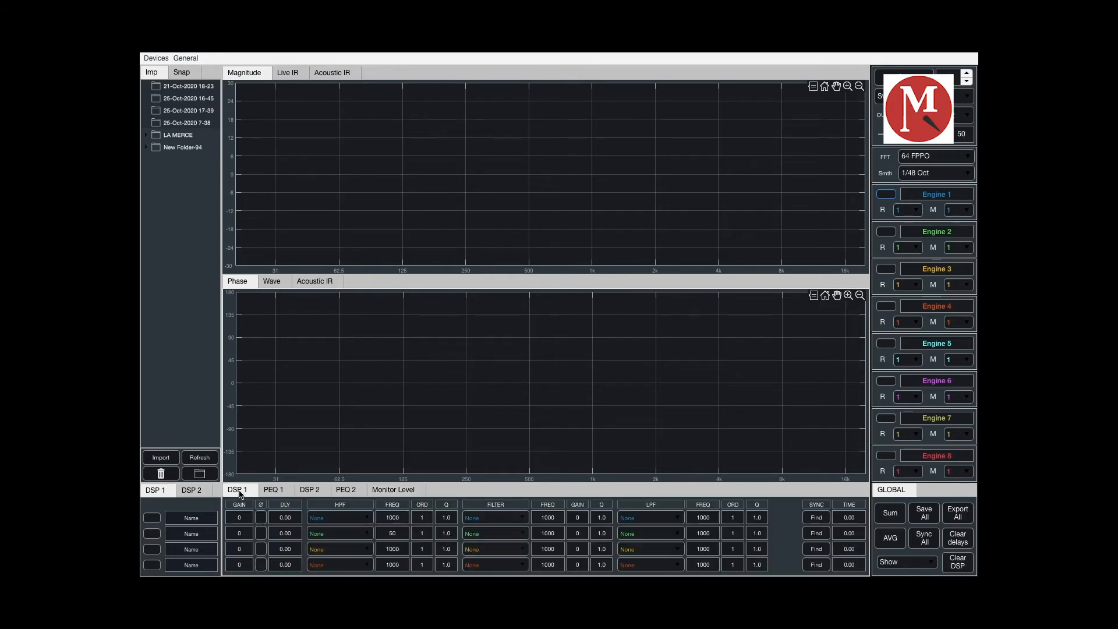
- Enable the first DSP 1 channel and set its gain to 3
click(150, 519)
click(152, 519)
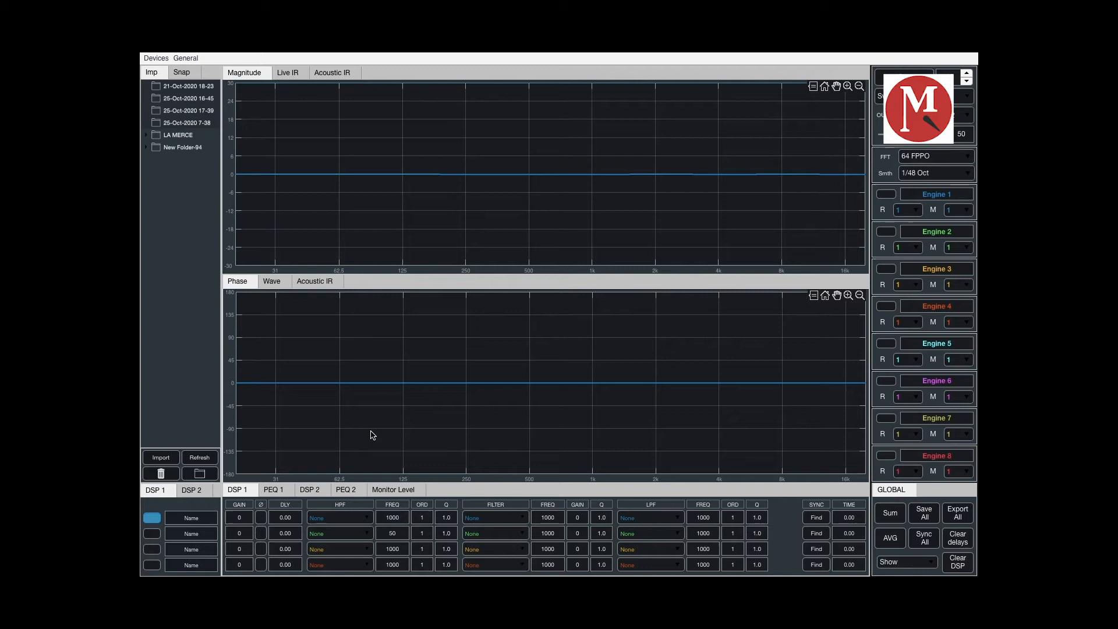
click(244, 517)
text(3)
key(Return)
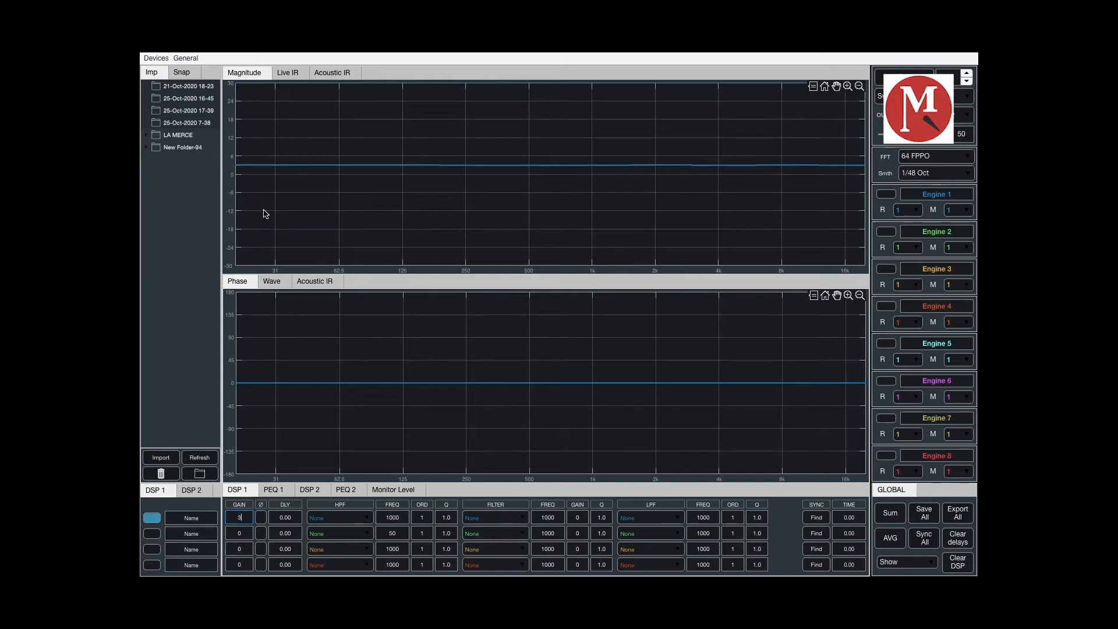
- Set the first channel's gain to -6 and toggle its polarity inversion on and off
click(239, 517)
text(-6)
key(Return)
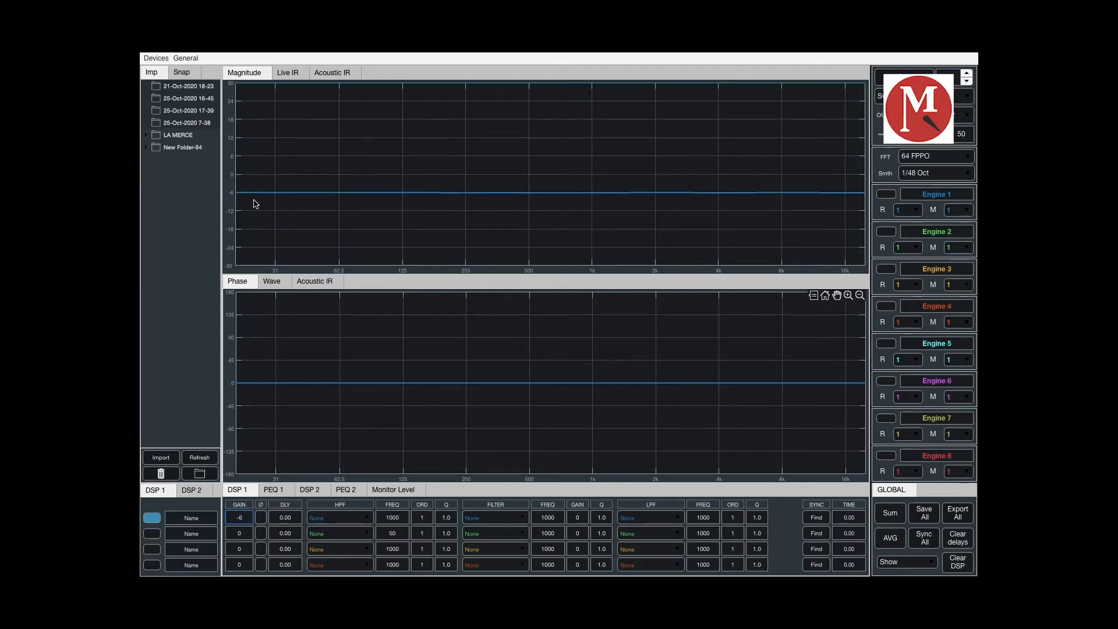
click(262, 517)
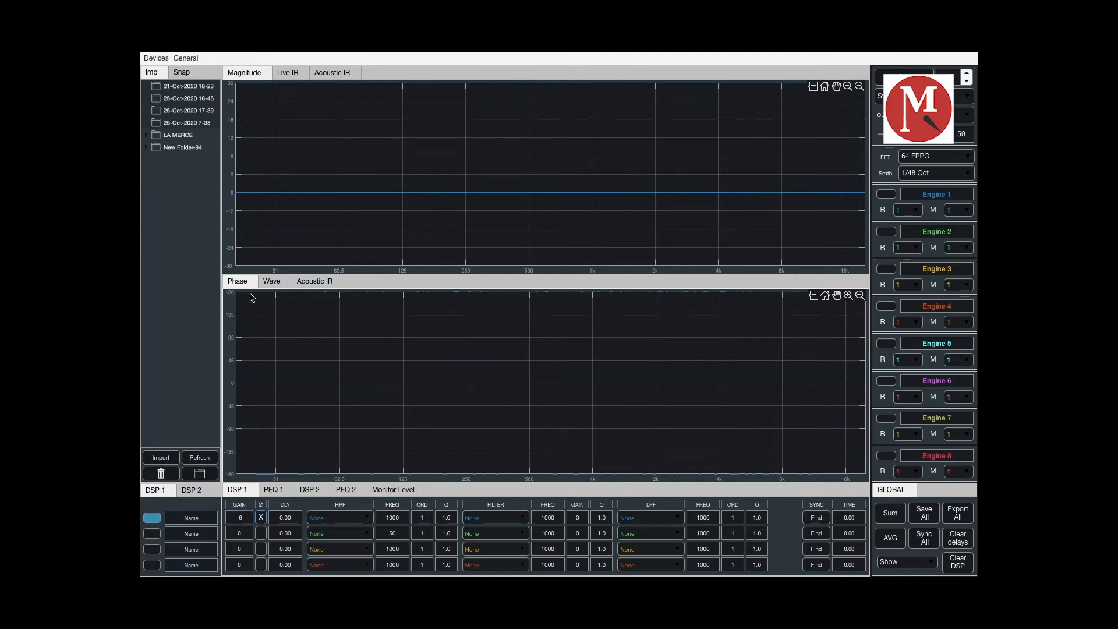
click(262, 518)
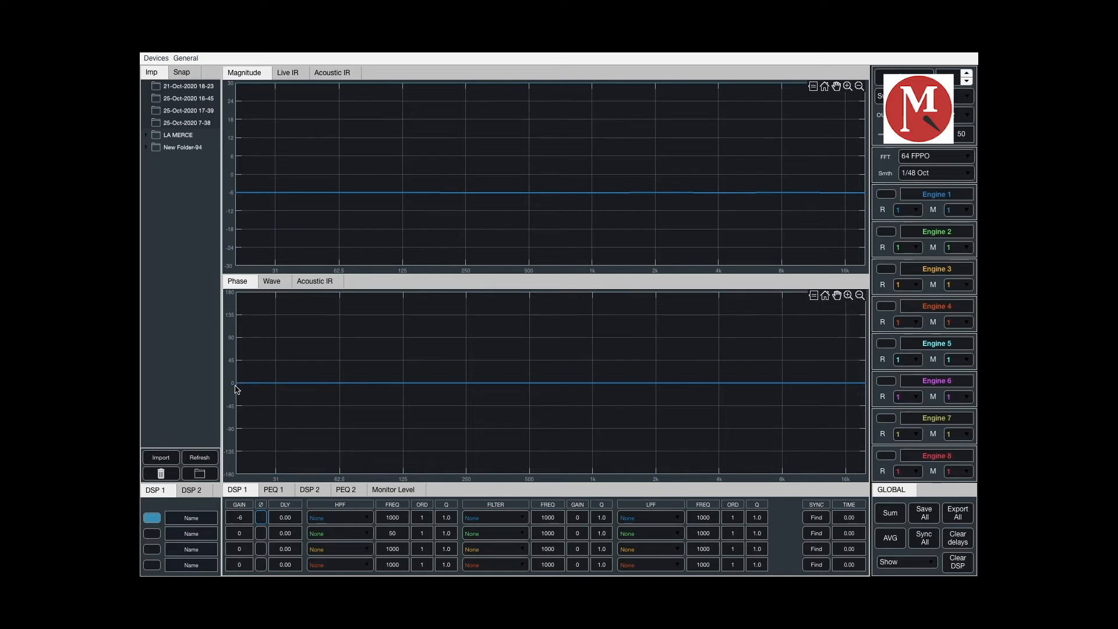
- Set the first DSP channel's delay to 1
click(295, 518)
text(0)
key(BackSpace)
text(1)
key(Return)
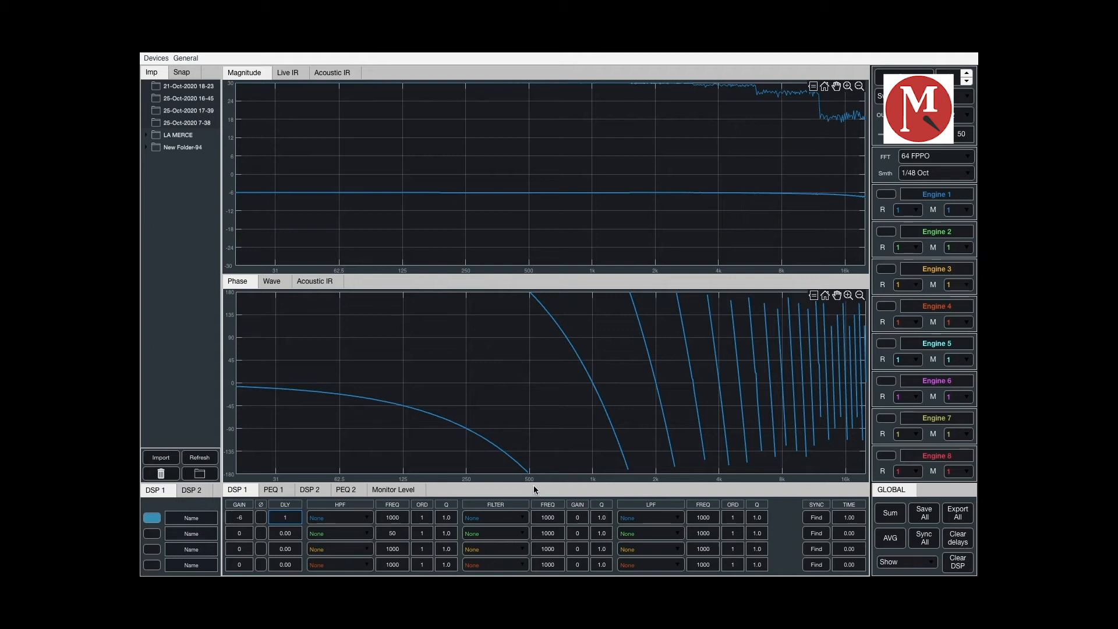
- Enable the second DSP channel and run the sync Find on the second and first channels
click(151, 534)
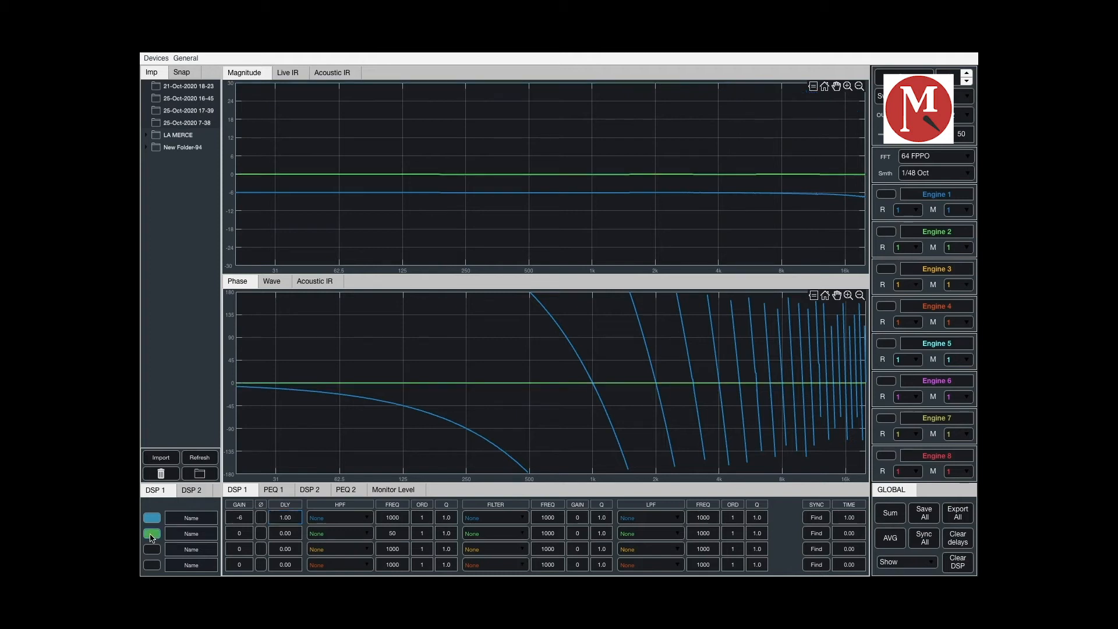
click(817, 534)
click(817, 518)
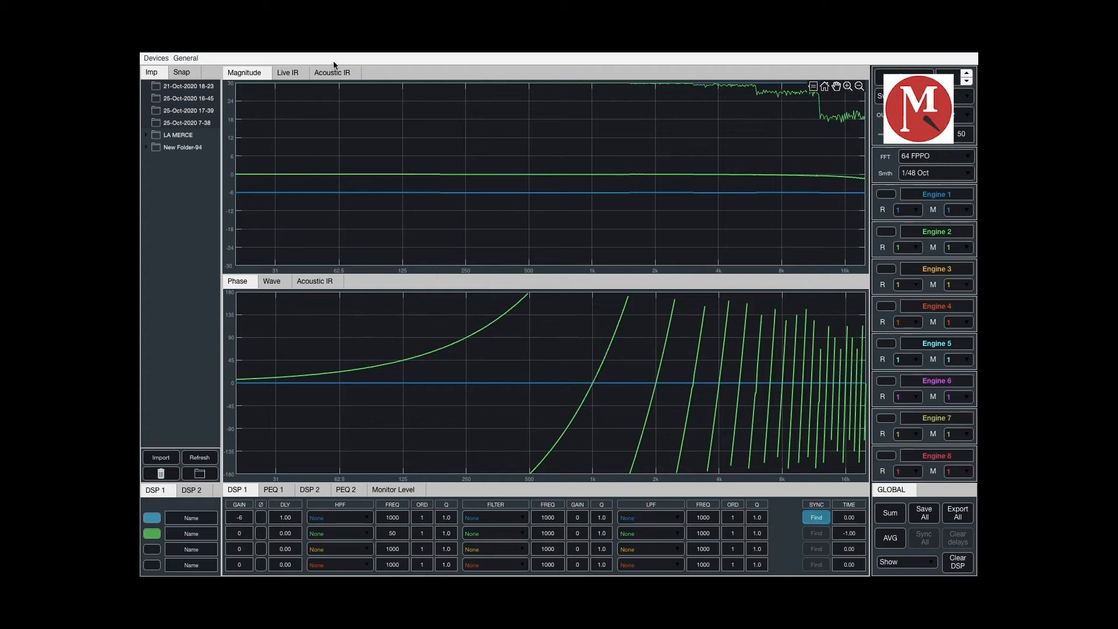
- Set the first channel's delay to 2 while viewing the Live IR graph, and return to the Magnitude graph
click(287, 74)
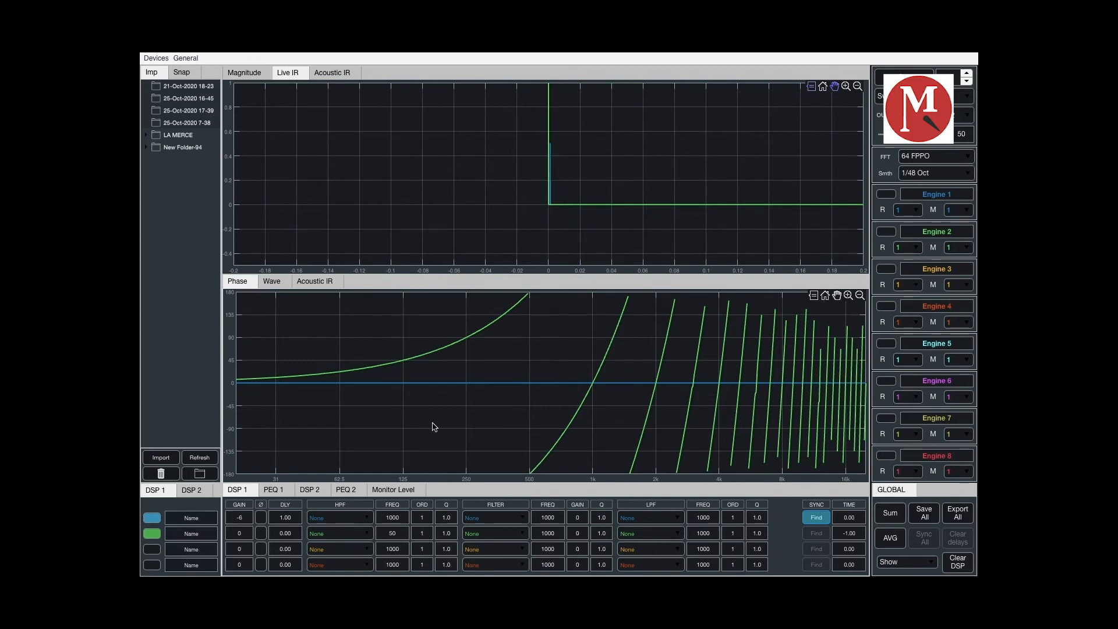
key(BackSpace)
text(2)
key(Return)
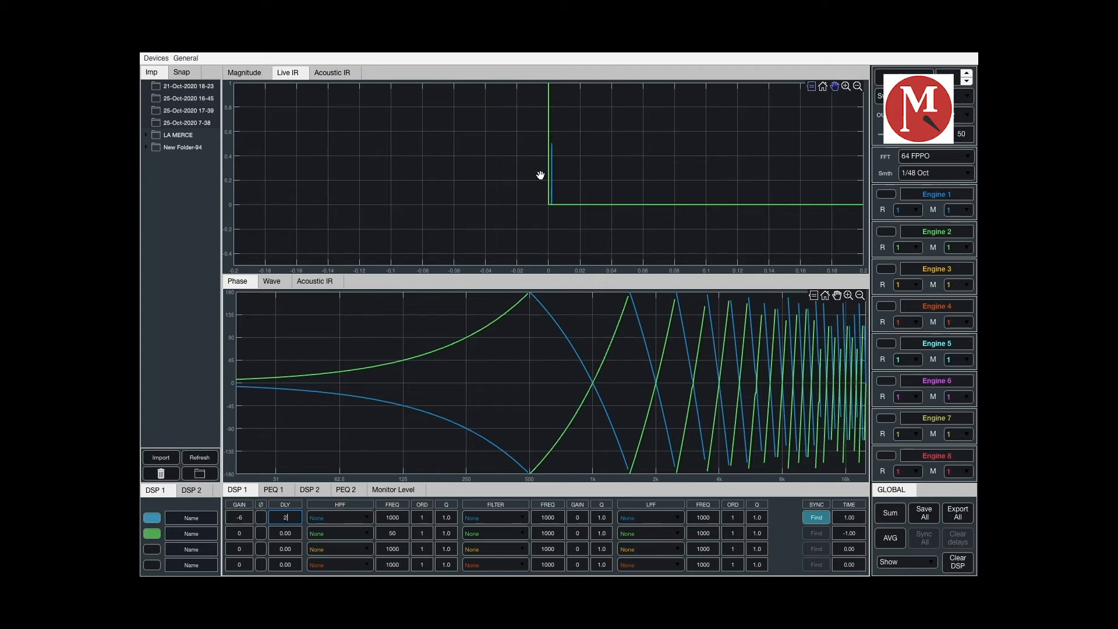
click(246, 79)
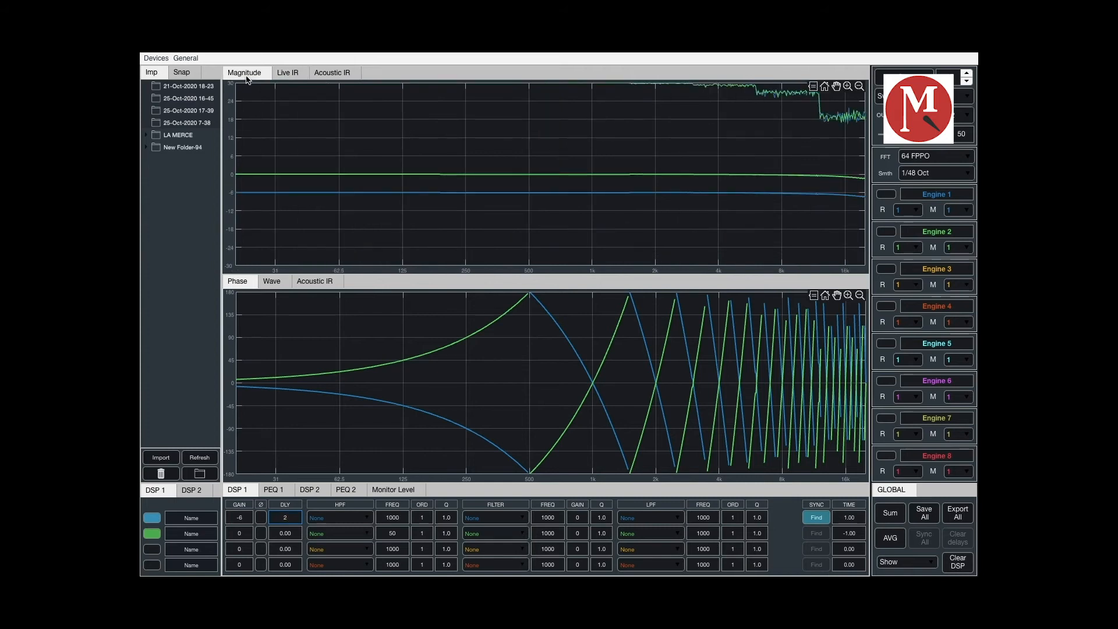
- Clear all DSP settings and enable the first DSP channel again
click(959, 567)
click(959, 566)
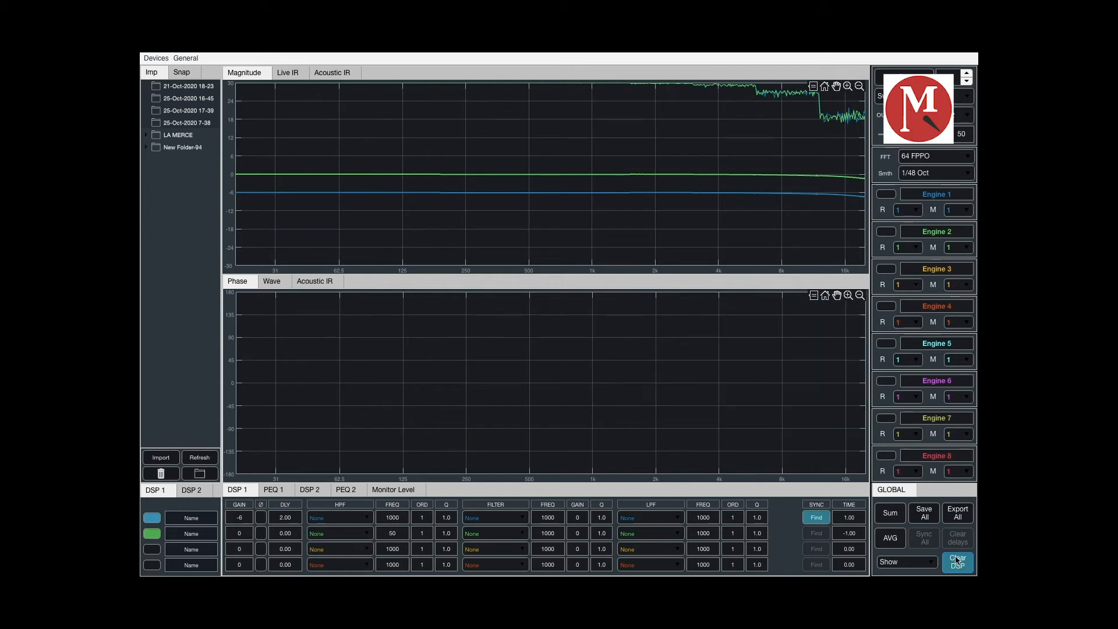
click(157, 519)
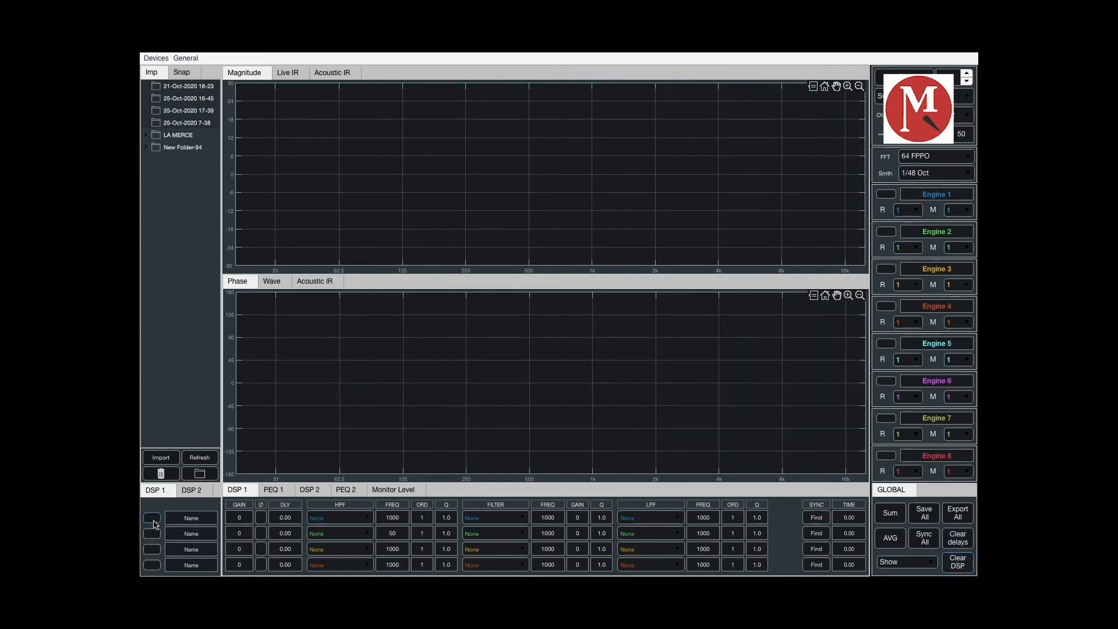
- Set the first channel's HPF type to APF and look through its LPF types without choosing one
click(367, 518)
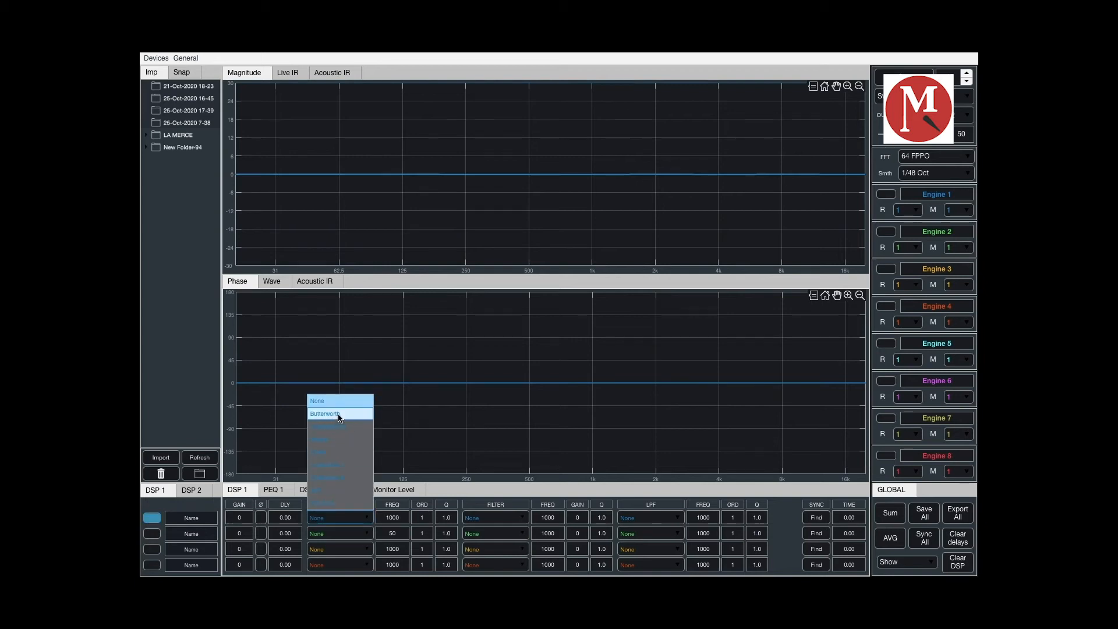
click(341, 492)
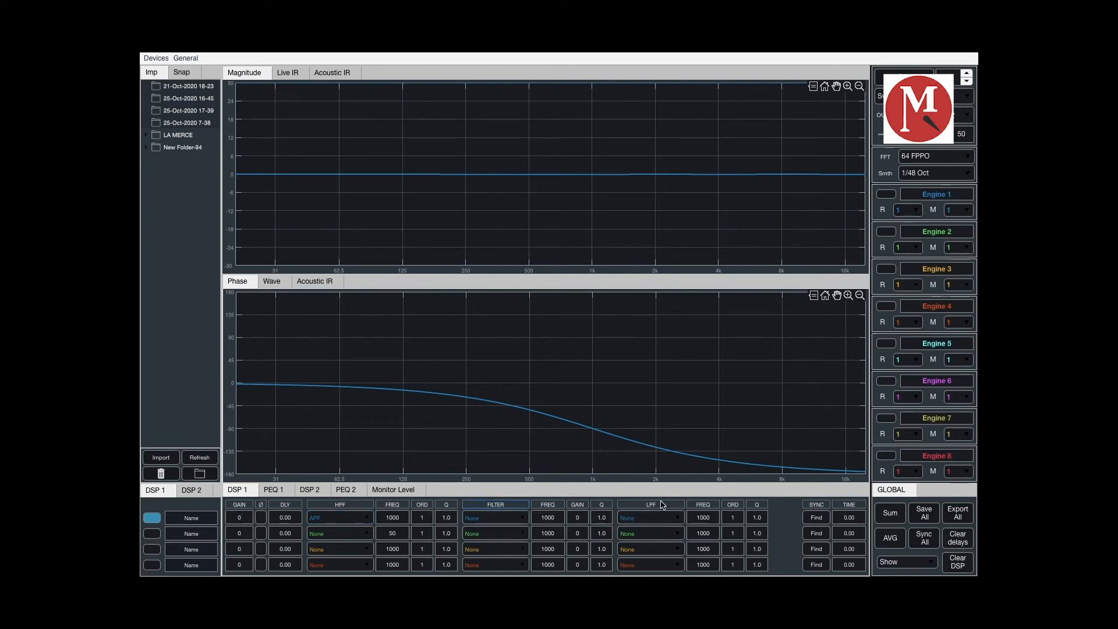
click(667, 518)
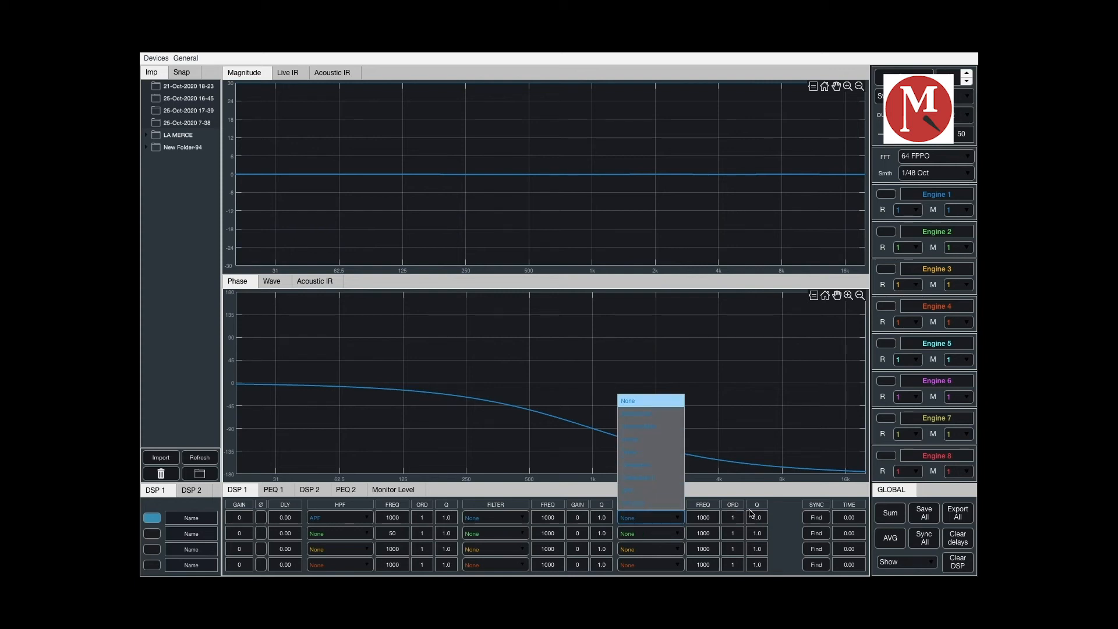
click(784, 499)
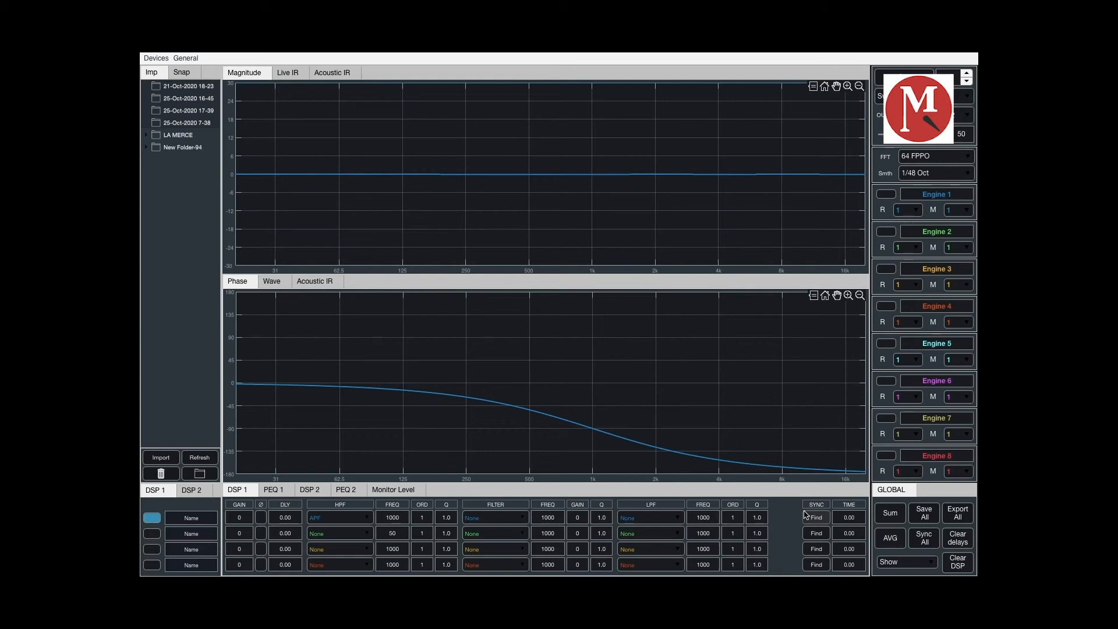
- Enable the second and third DSP channels with gains of 1 and -3
click(152, 534)
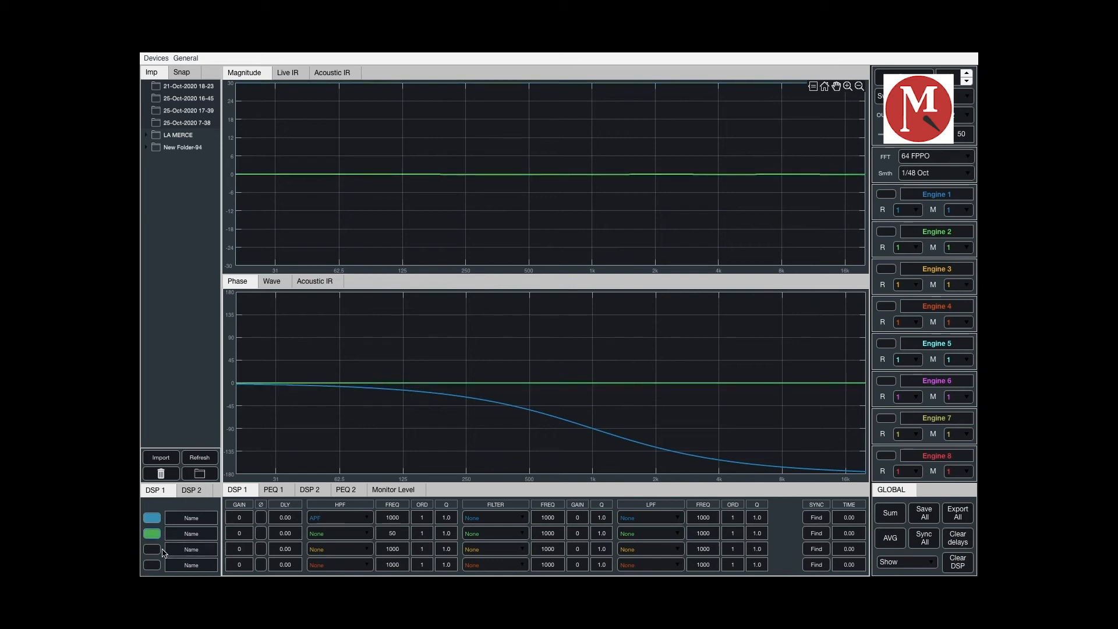
click(152, 549)
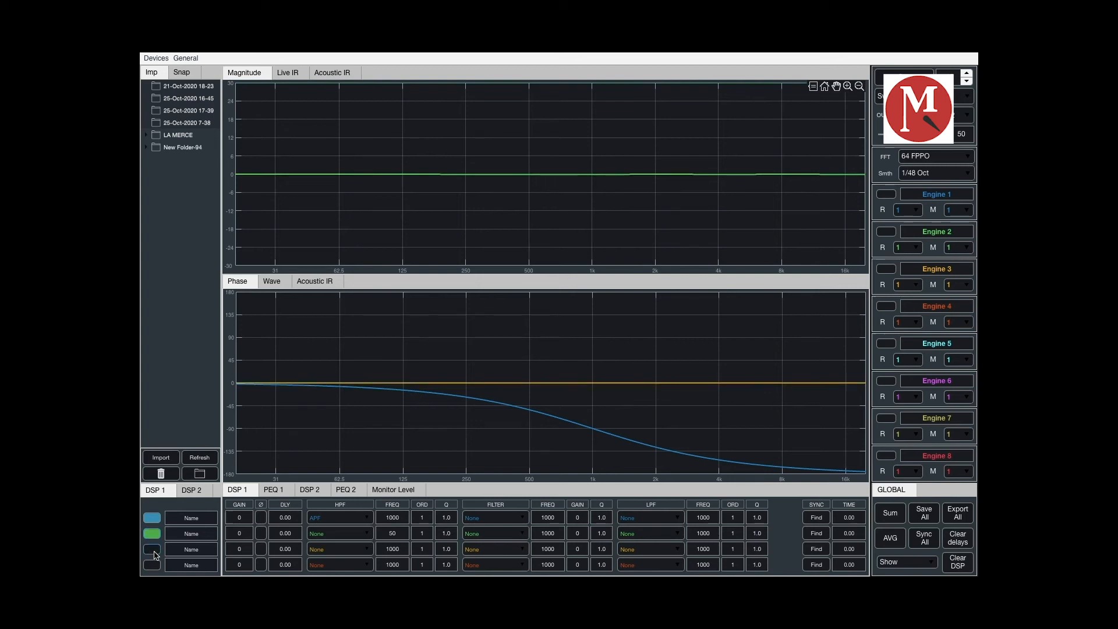
click(249, 535)
text(1)
key(BackSpace)
text(-3)
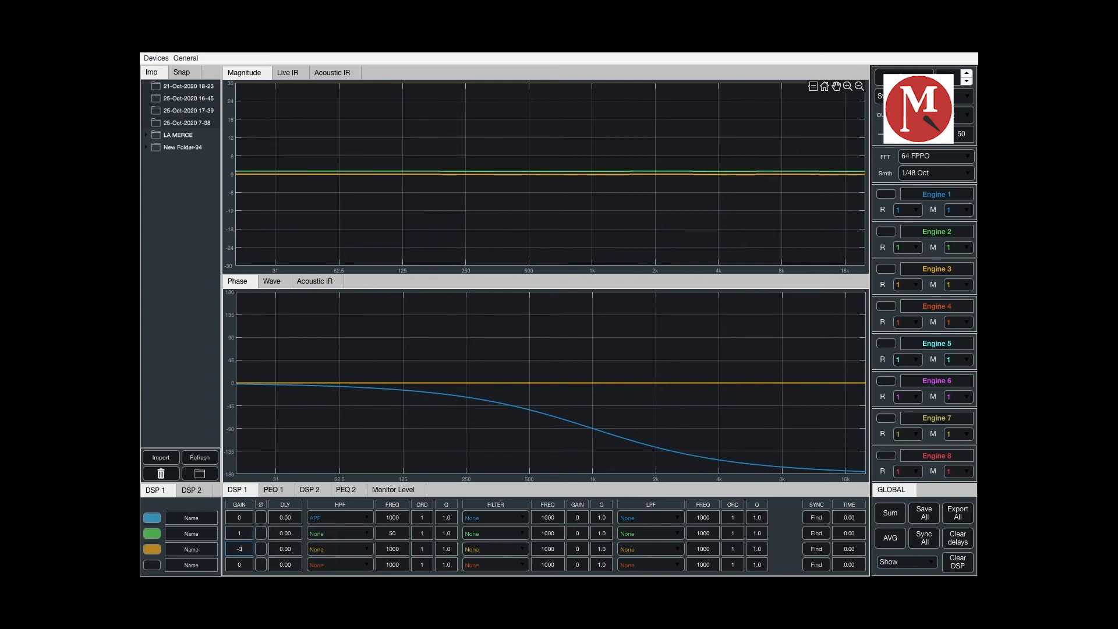
- Enable the fourth DSP channel and set its gain to 5
click(155, 564)
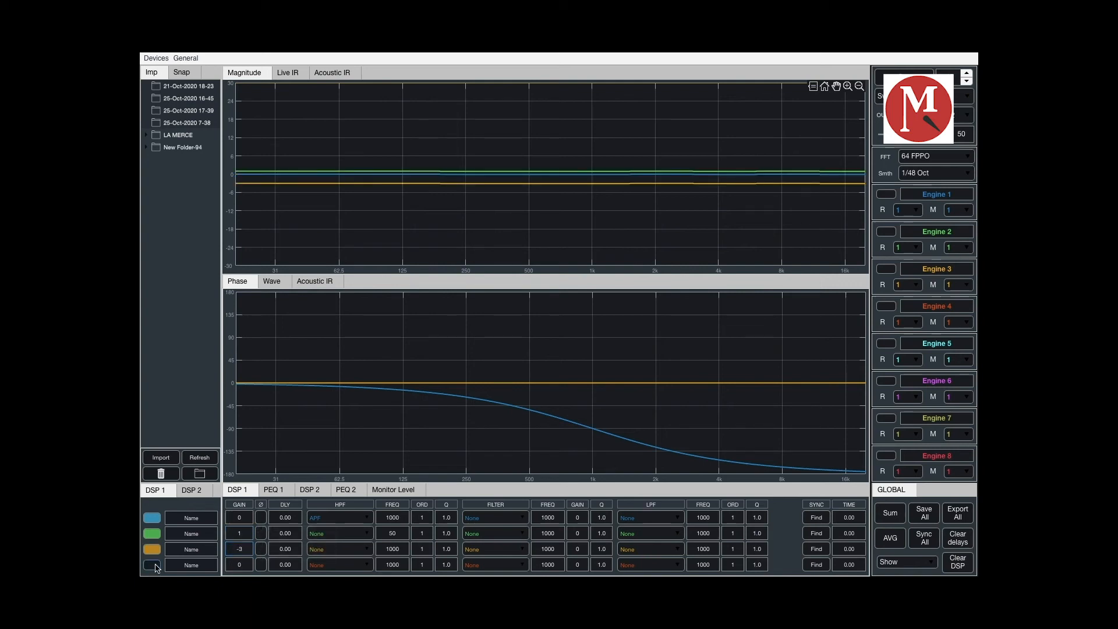
click(243, 565)
key(BackSpace)
text(5)
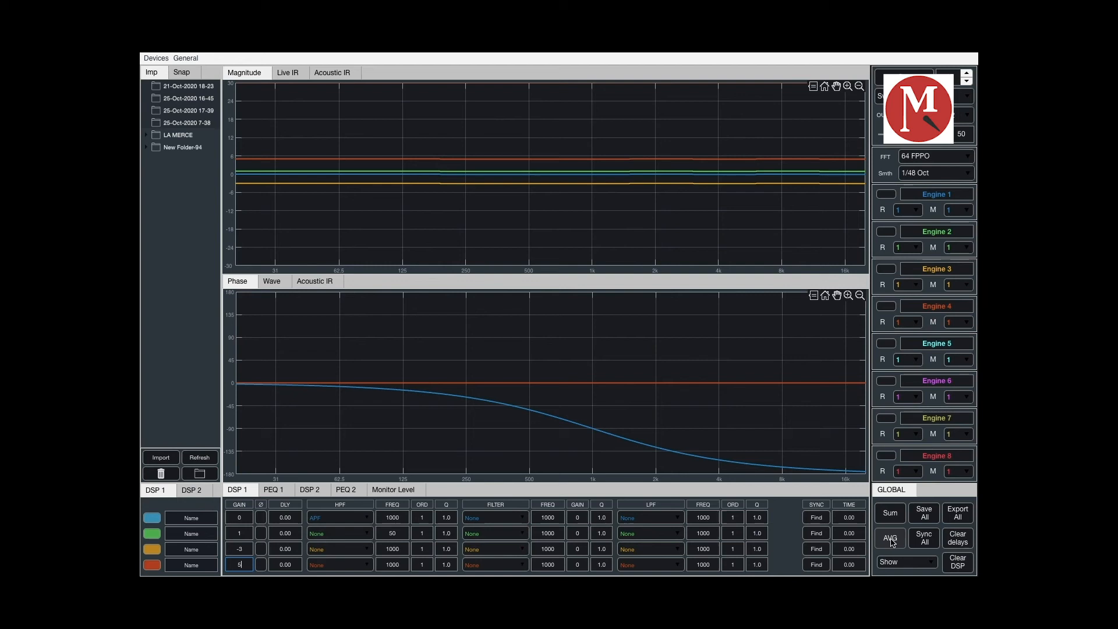
- View the sum trace and the average trace of the four active DSP channels, switching each off again
click(891, 515)
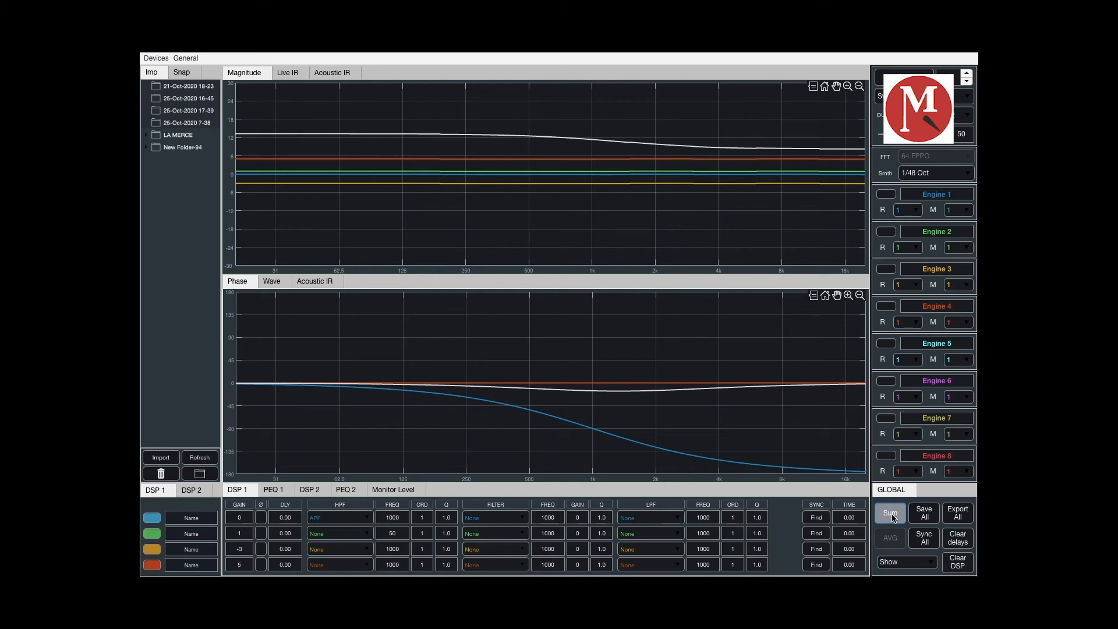
click(891, 514)
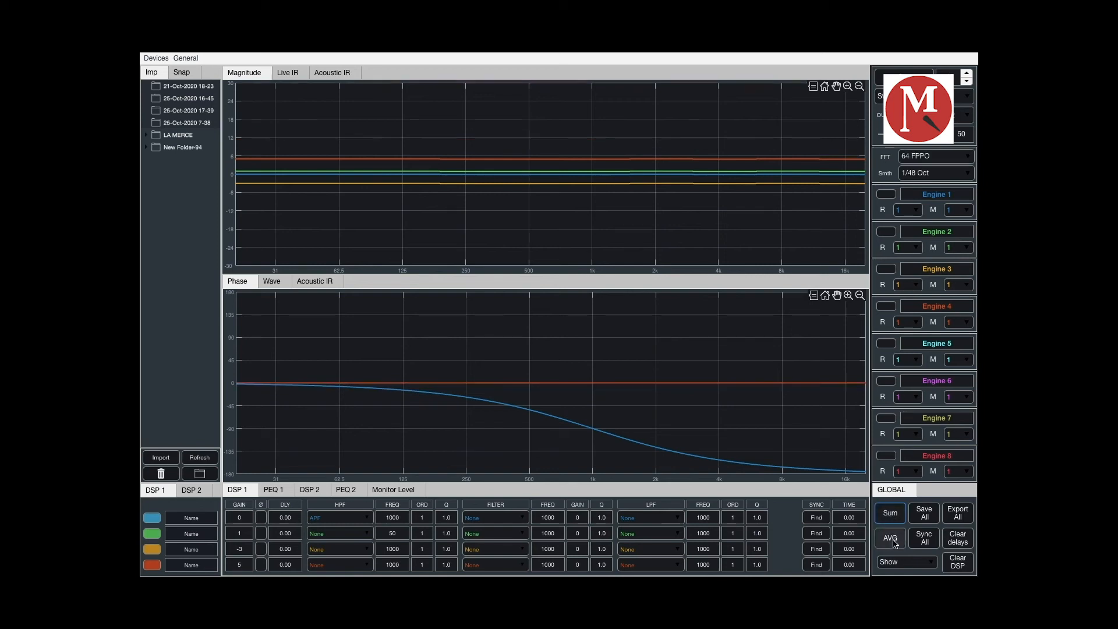
click(891, 539)
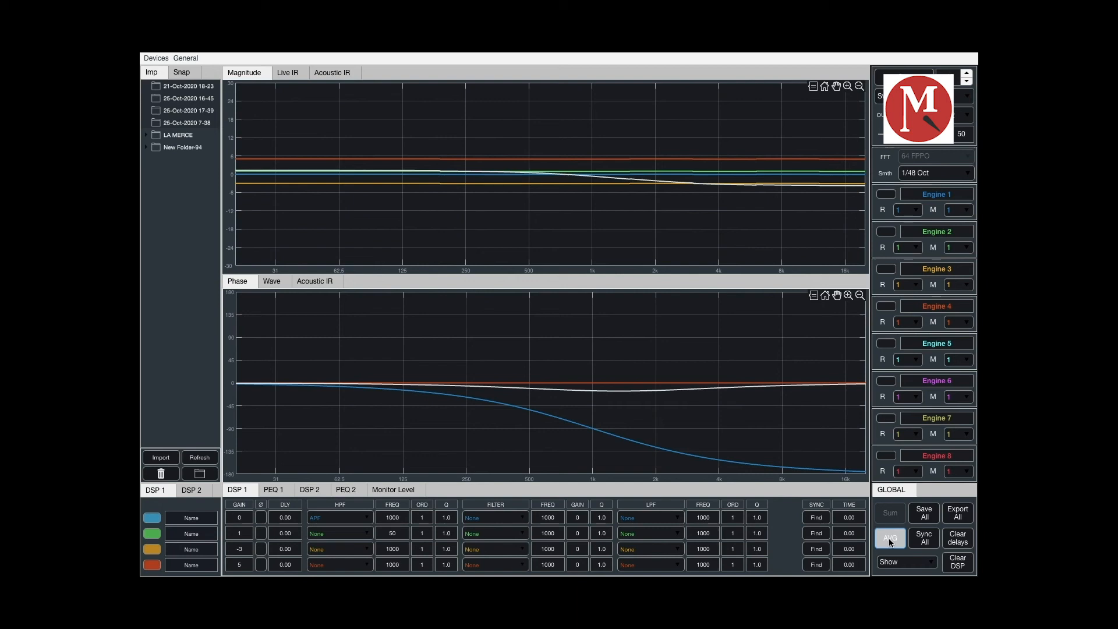
click(889, 538)
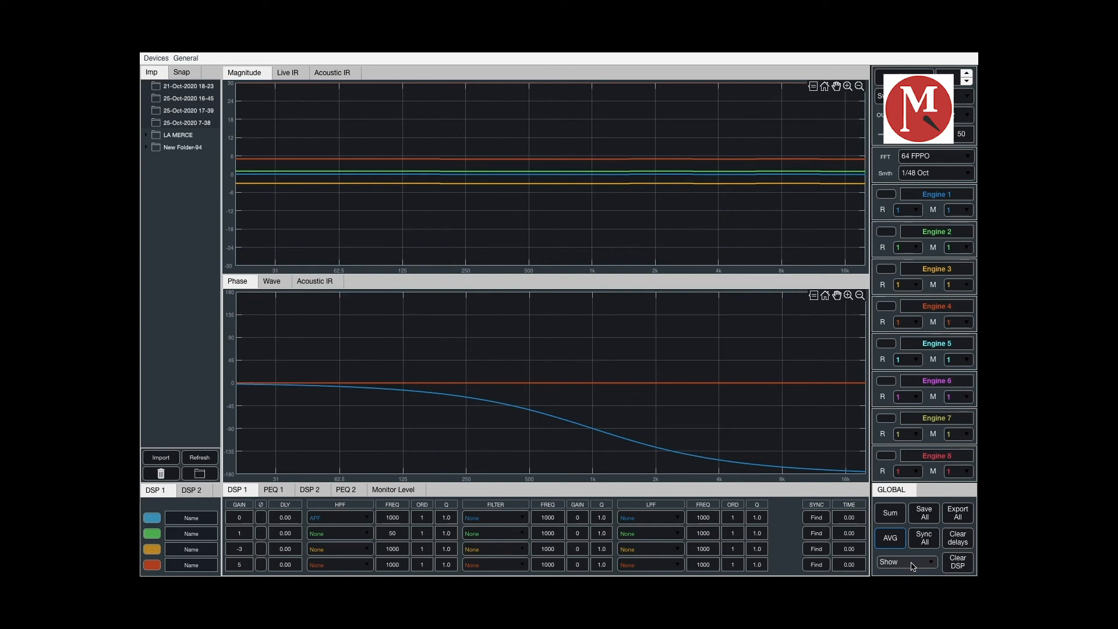
- Switch the graph display to the Day theme and return it to Show
click(913, 567)
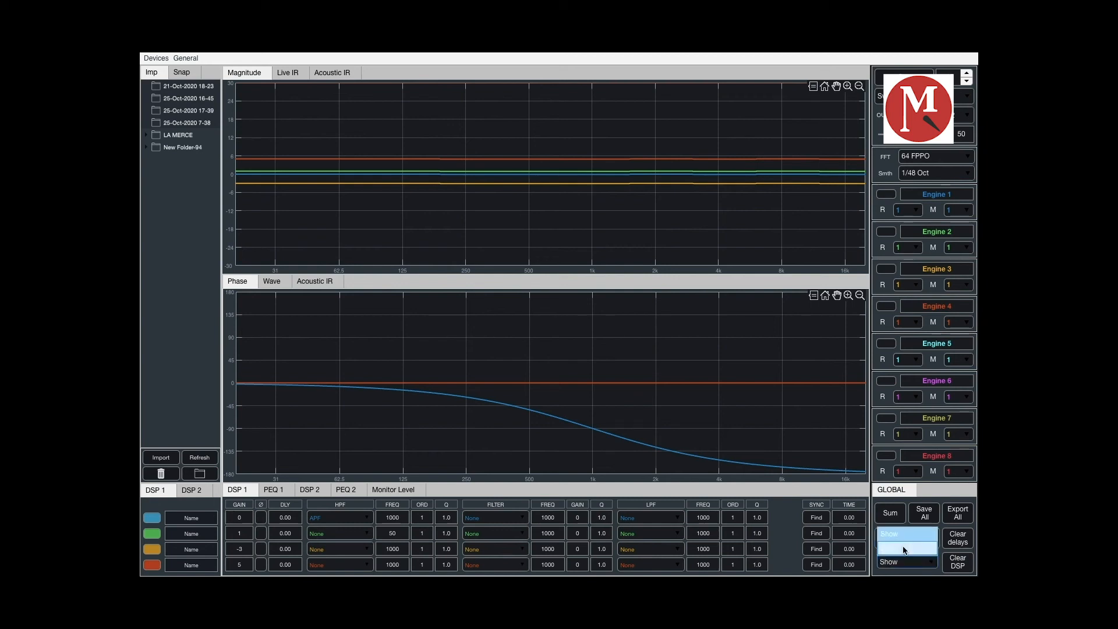
click(904, 550)
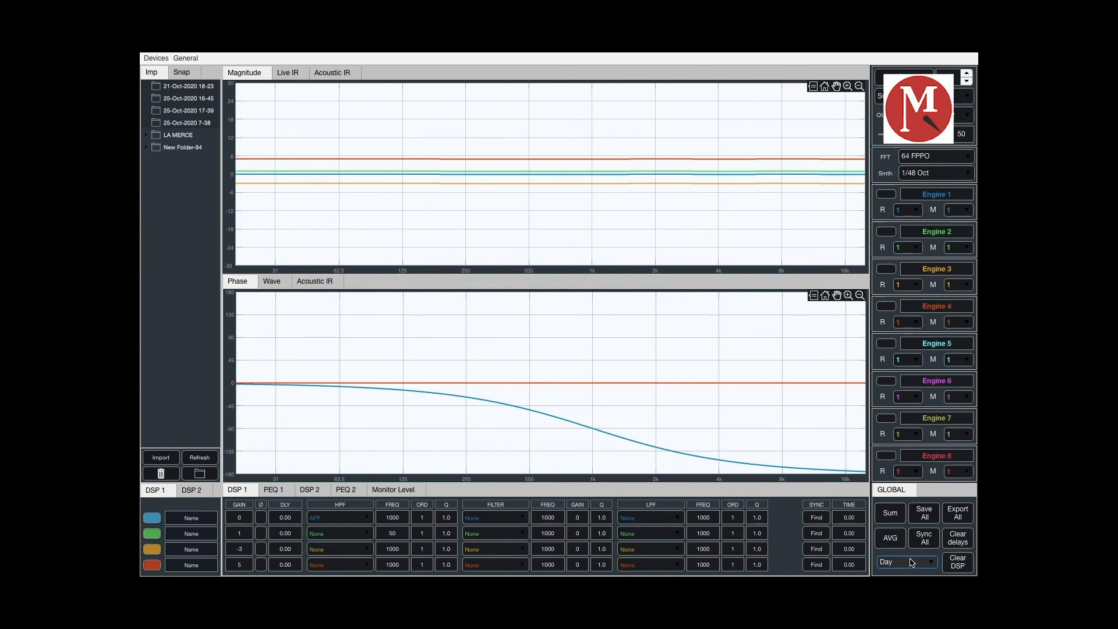
click(912, 564)
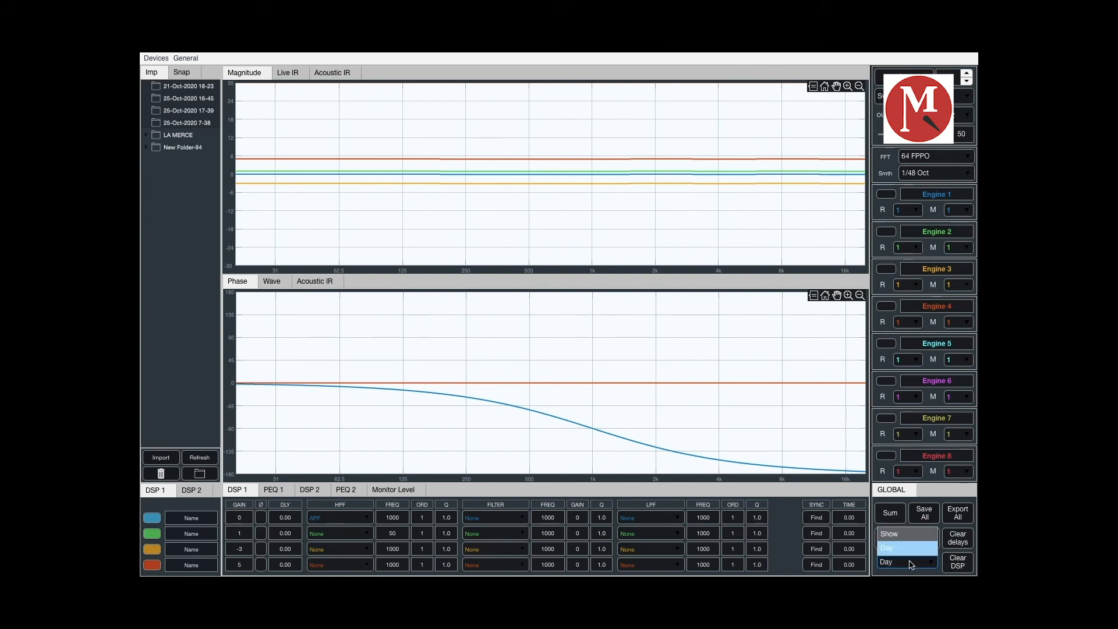
click(905, 533)
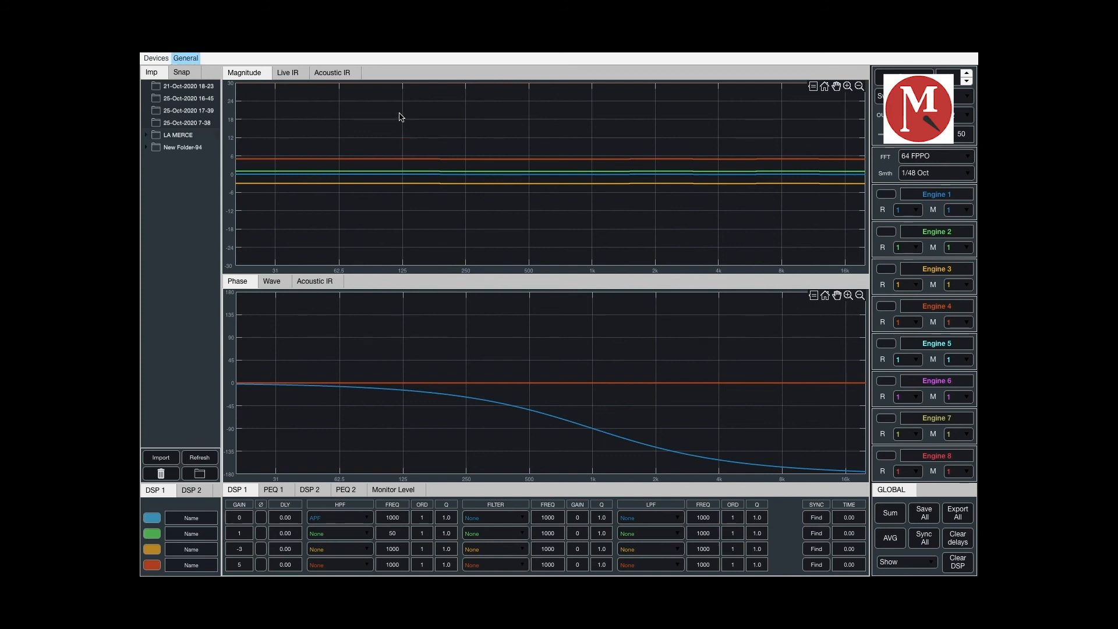
- Open the general settings and try trace line thicknesses of 1 and 4, ending back at 2
click(190, 64)
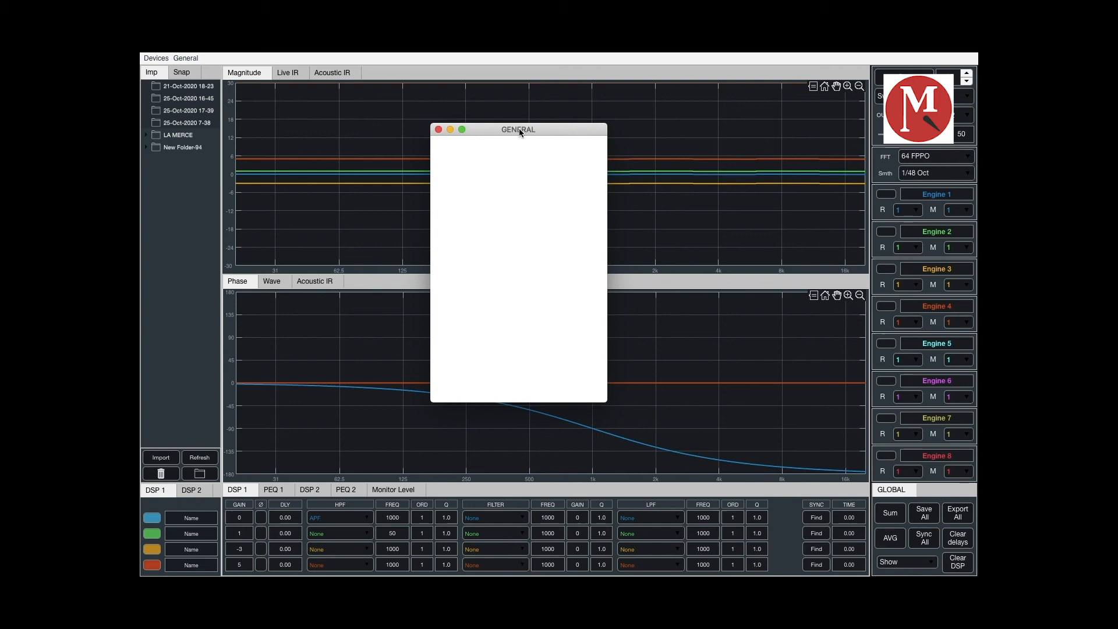
drag(519, 130, 226, 205)
click(246, 244)
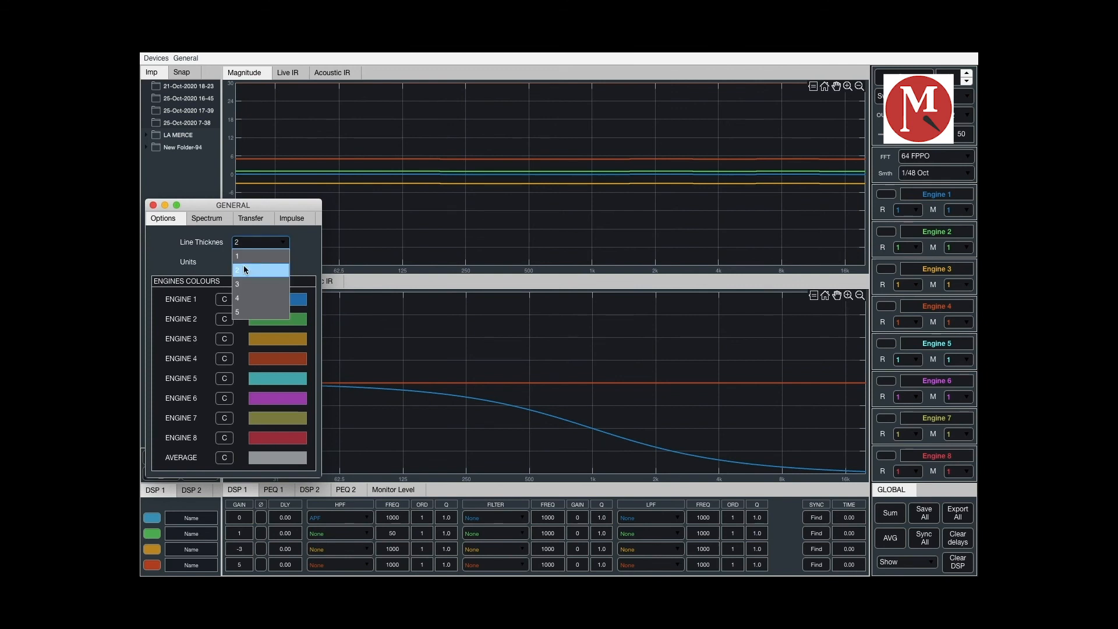
click(244, 257)
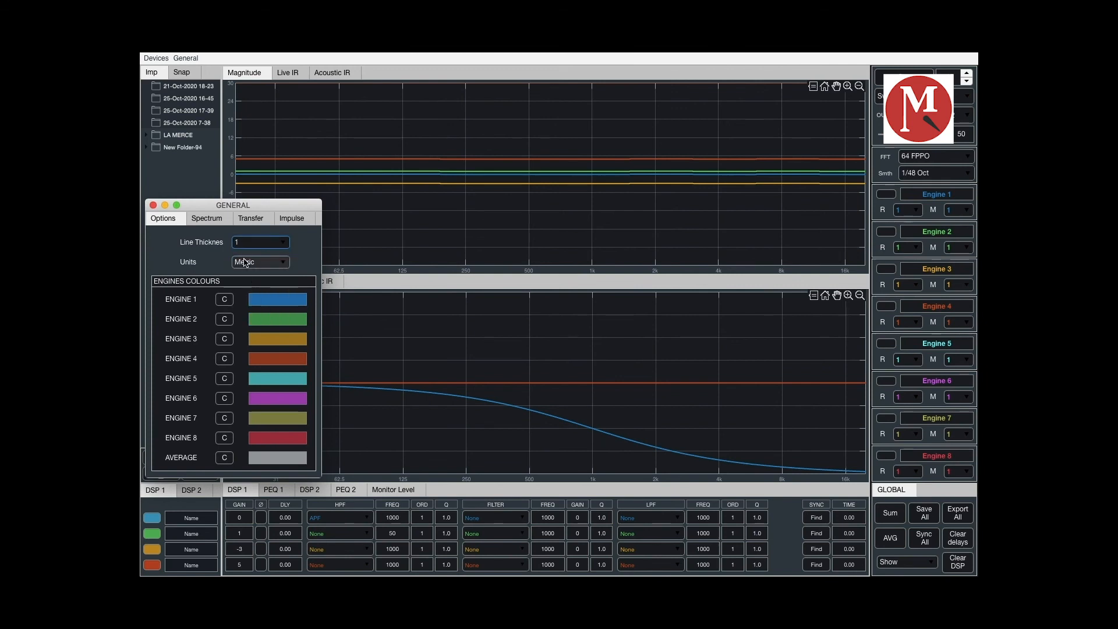
click(262, 242)
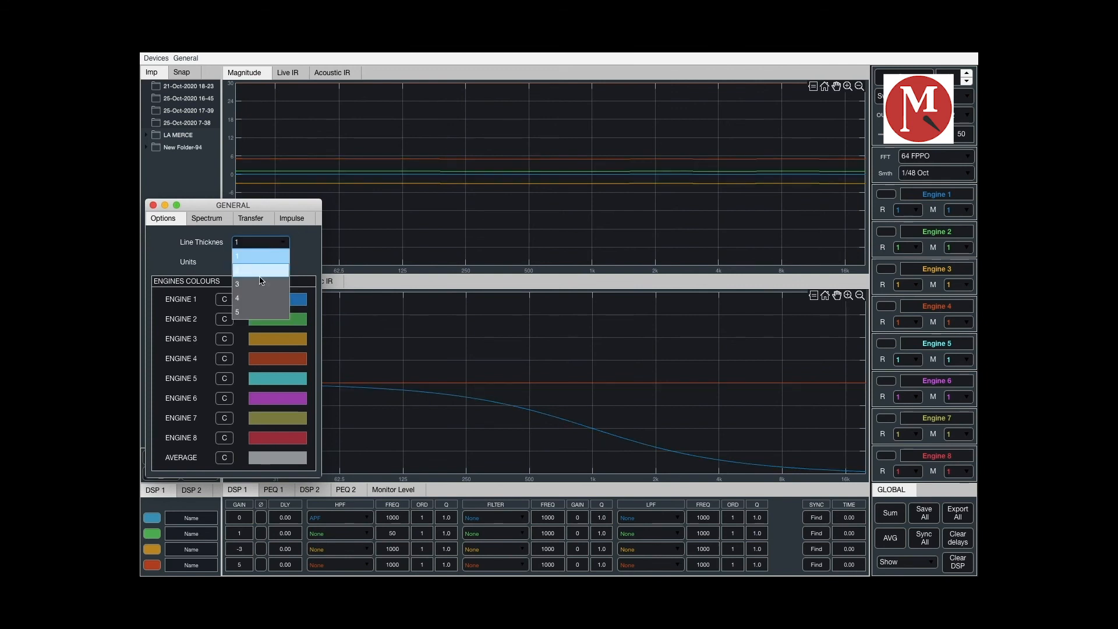
click(253, 295)
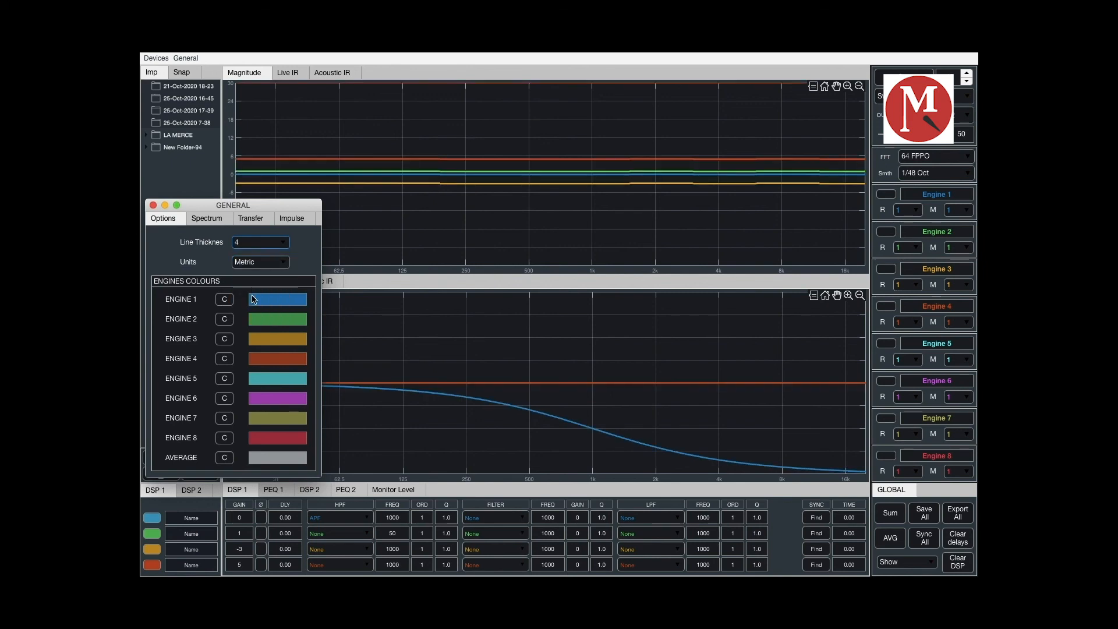
click(268, 243)
click(249, 274)
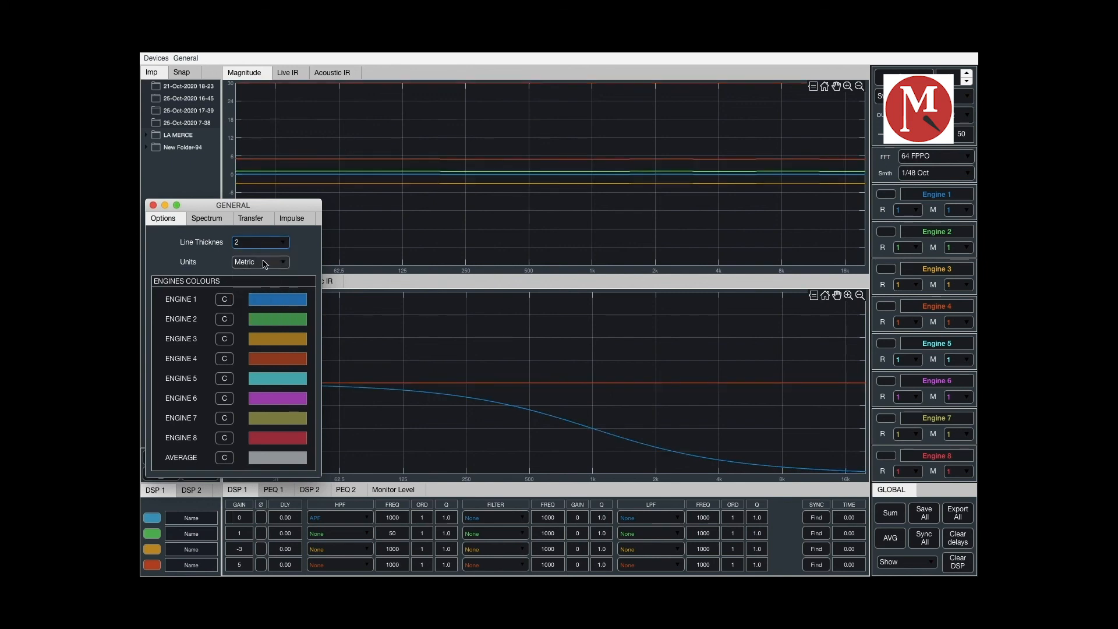
- Look through the Units choices, keeping Metric, and view the Spectrum settings
click(265, 263)
click(249, 277)
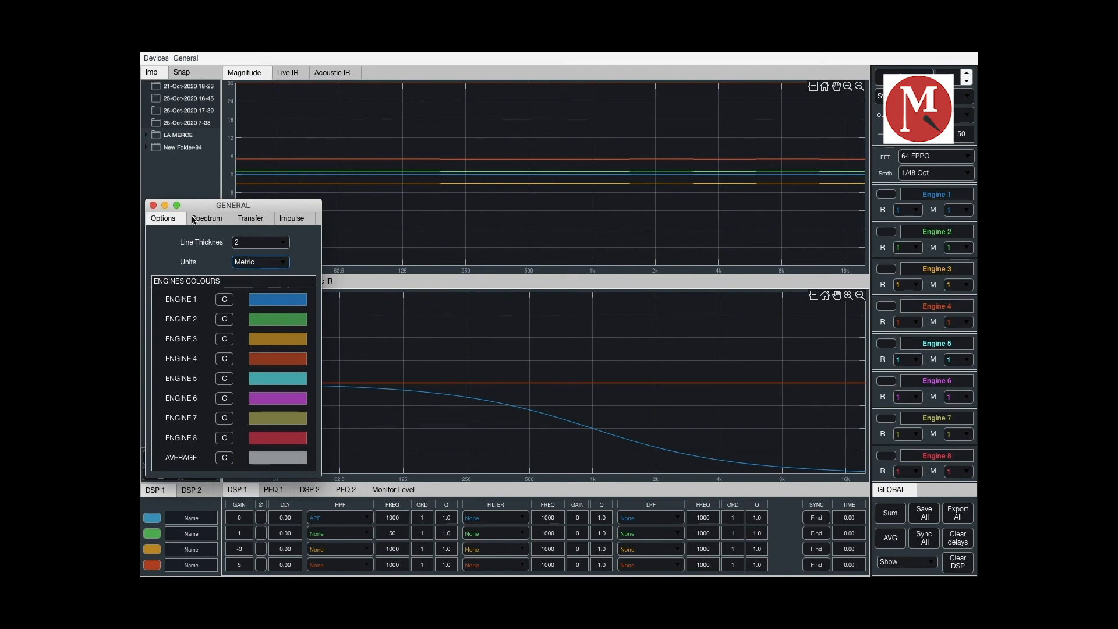
click(208, 224)
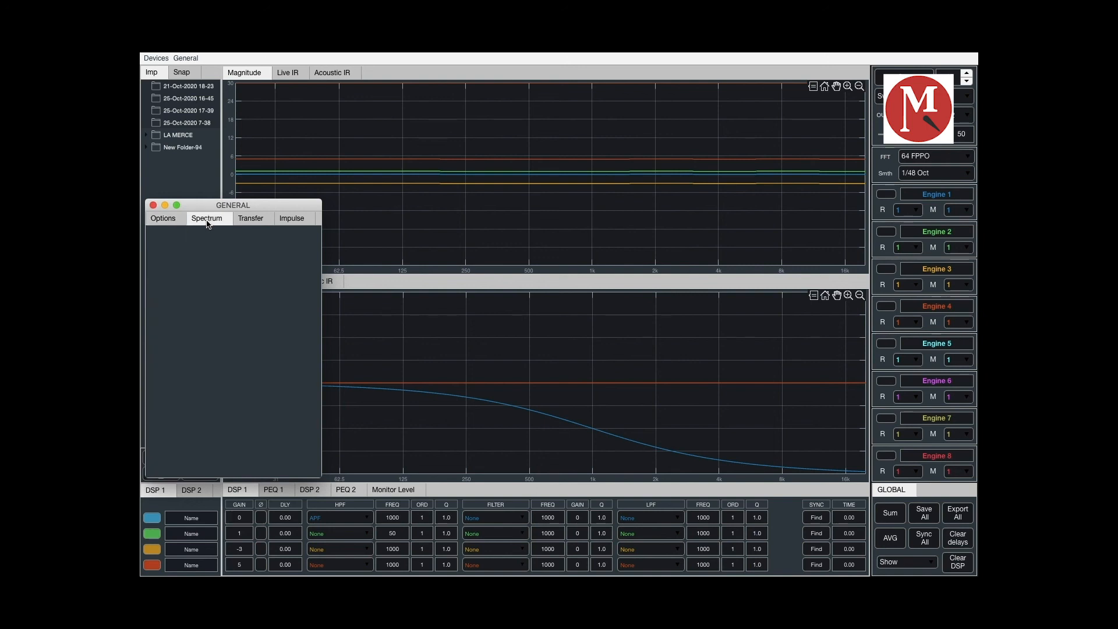
- View the Transfer settings and look through the magnitude Grid and Phase options without changing them
click(249, 220)
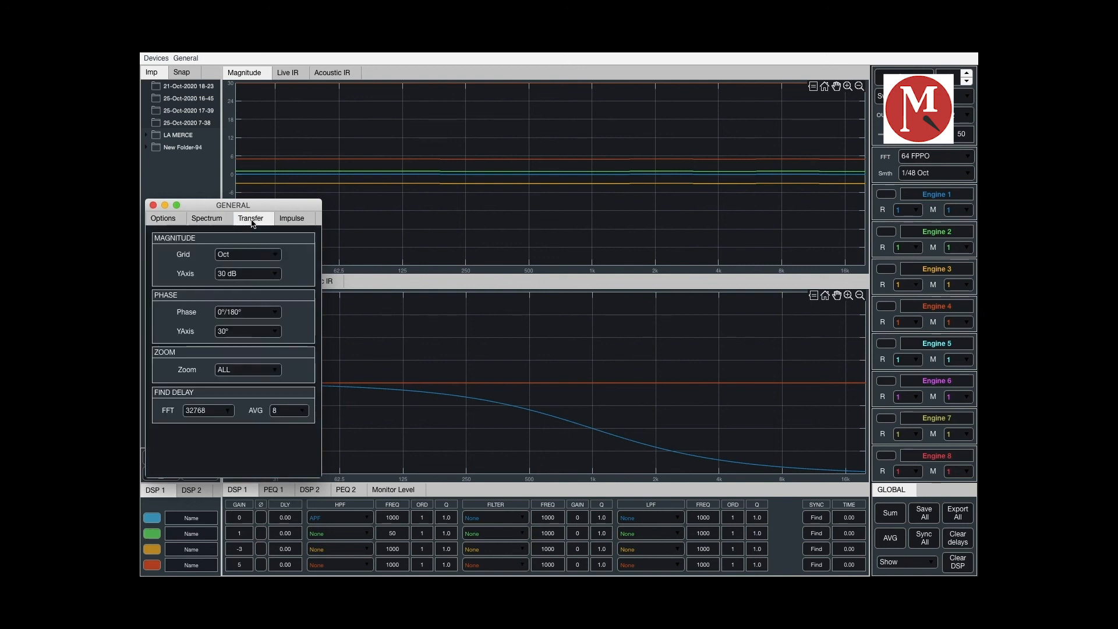
click(262, 256)
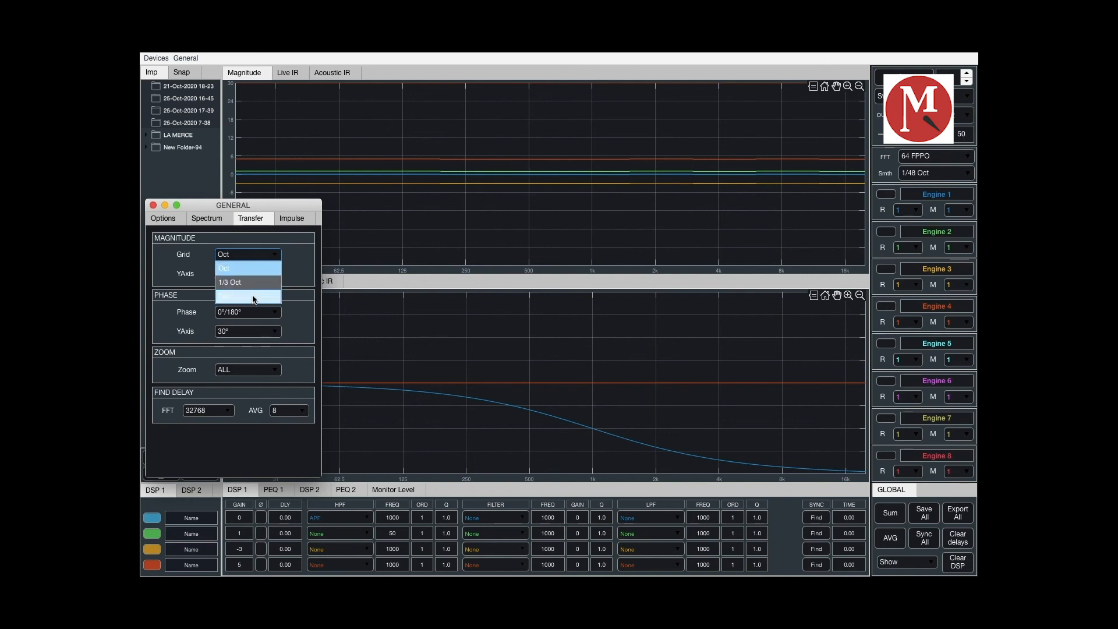
click(294, 319)
click(277, 315)
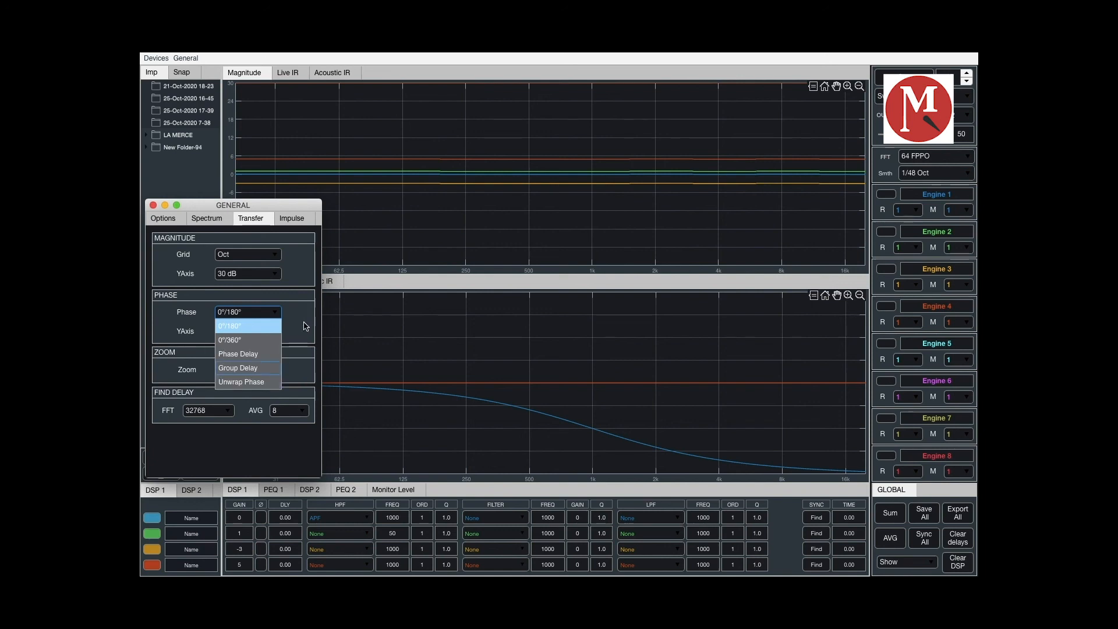
click(291, 352)
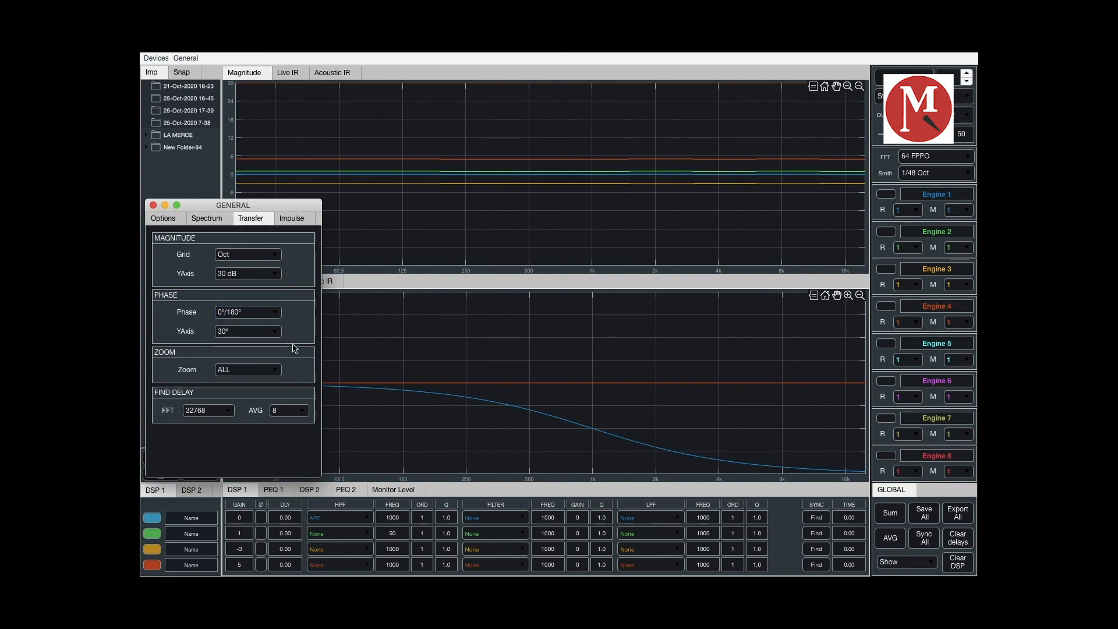
- Try the LF zoom range in the Transfer settings and return the zoom to ALL
click(250, 370)
click(252, 372)
click(252, 373)
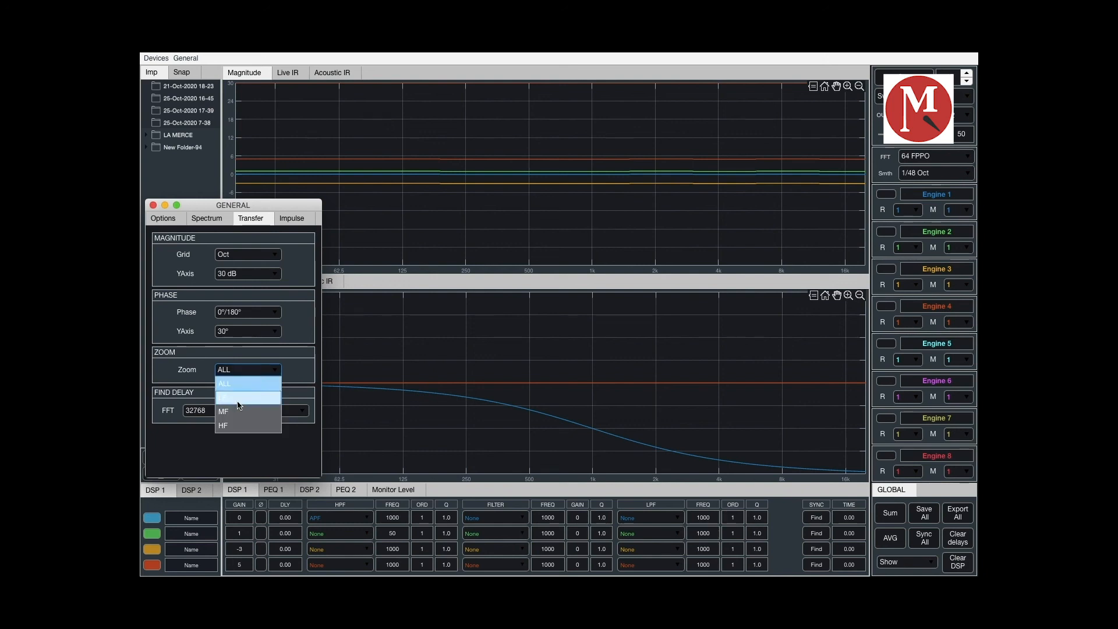
click(247, 397)
click(274, 371)
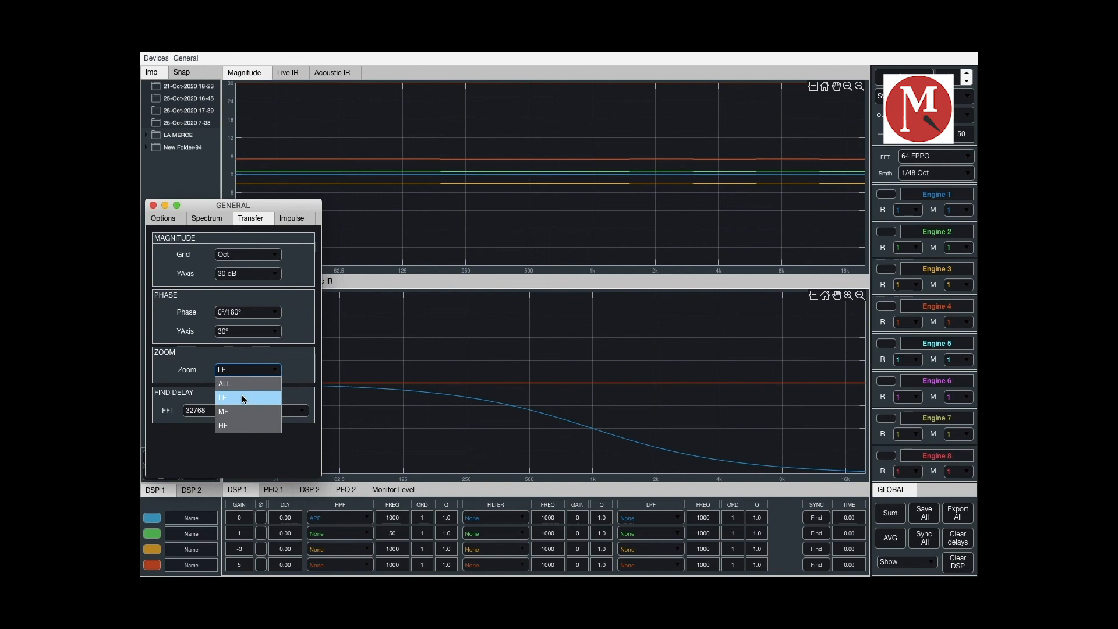
click(239, 384)
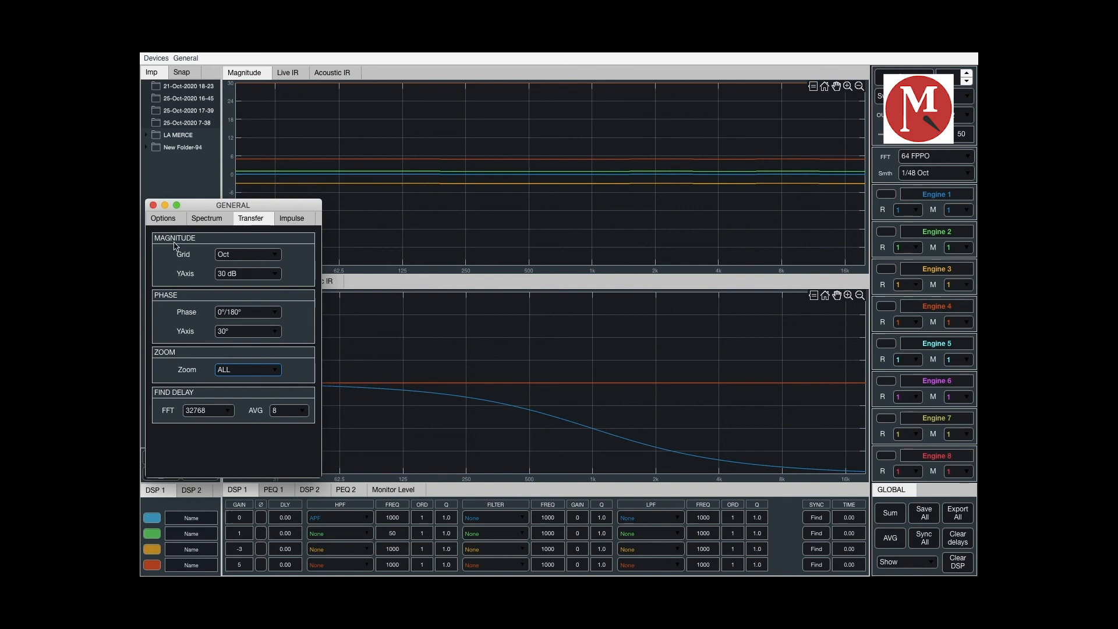
- View the Impulse and Spectrum settings, and close the general settings window
click(294, 219)
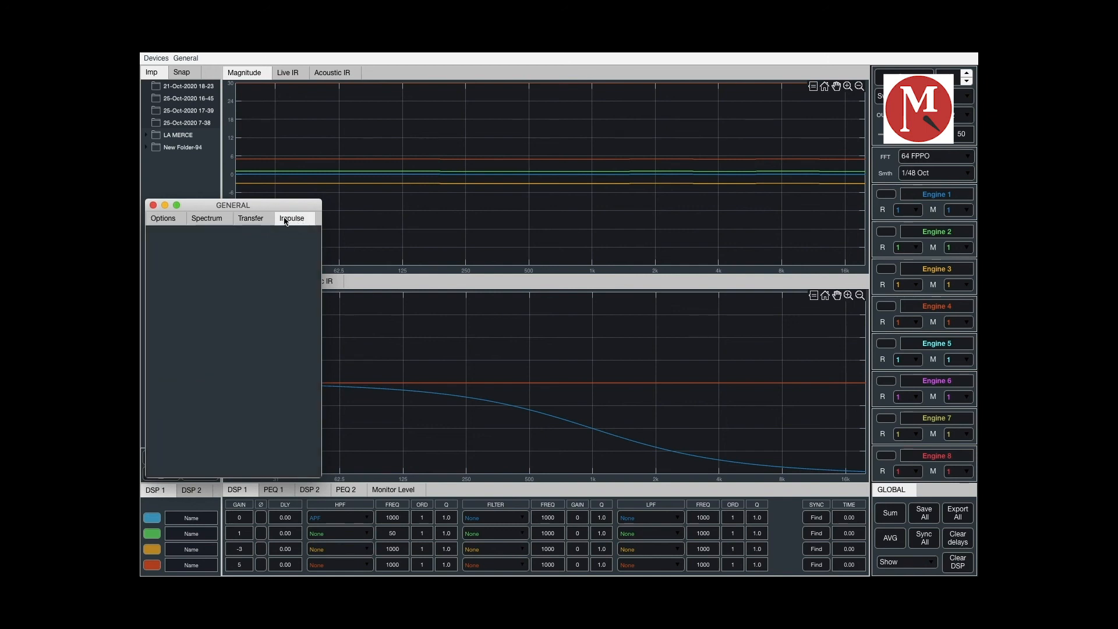
click(207, 219)
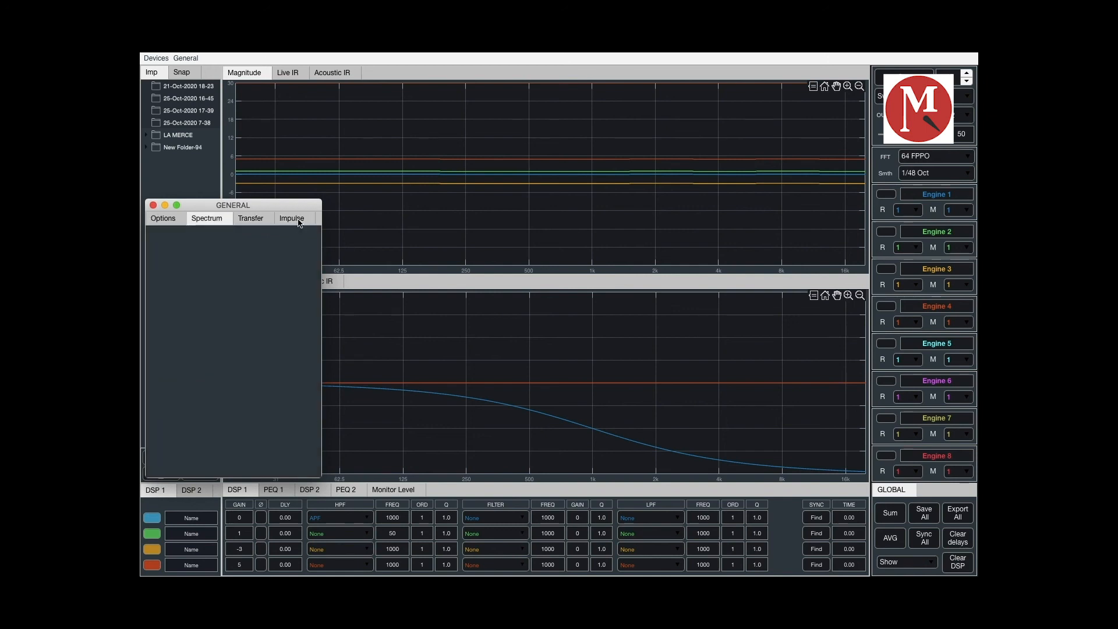
click(294, 220)
click(208, 224)
click(153, 206)
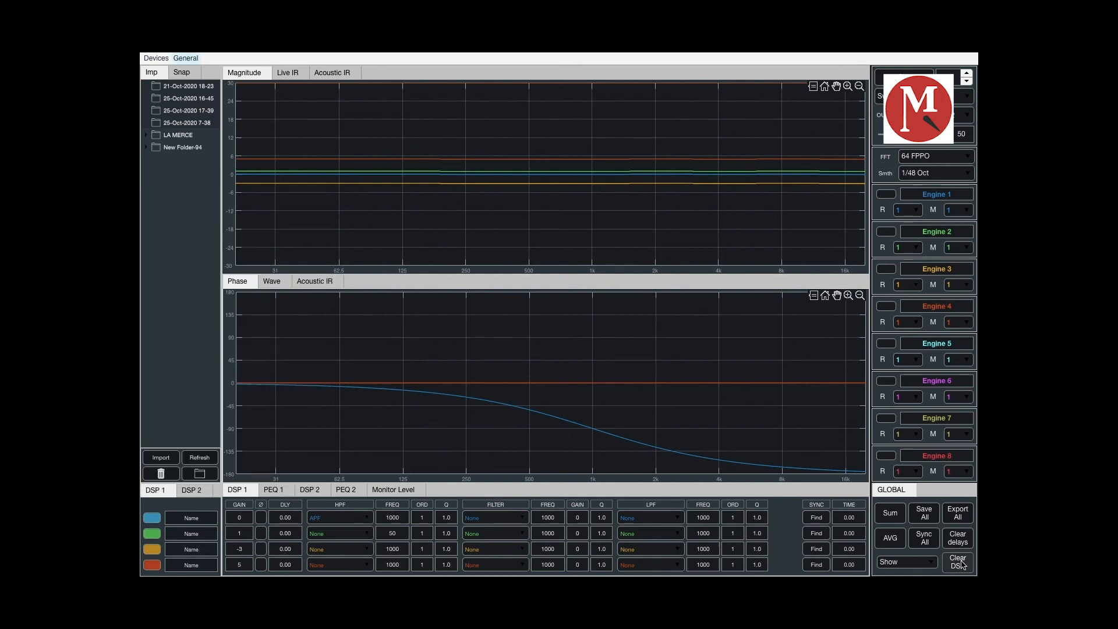